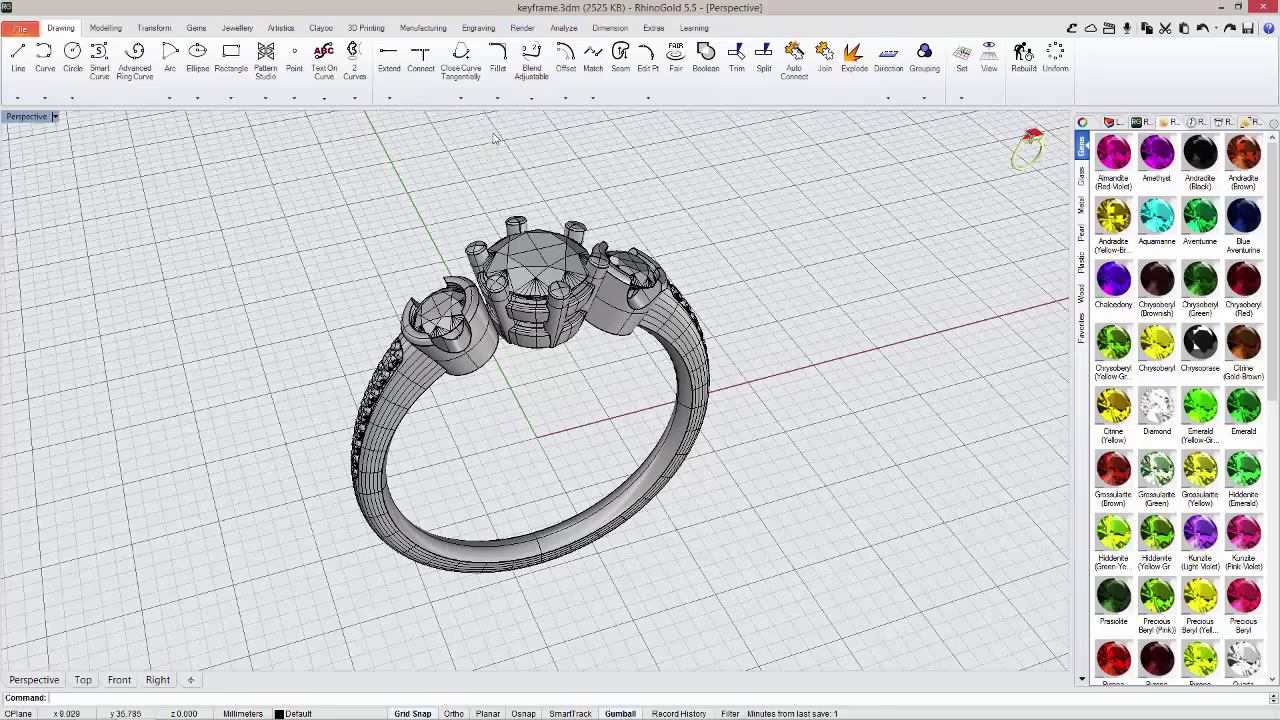
# Step: Start a keyframe animation and add a keyframe at 5 on the timeline with the ring seen from a rotated camera angle
pyautogui.click(521, 29)
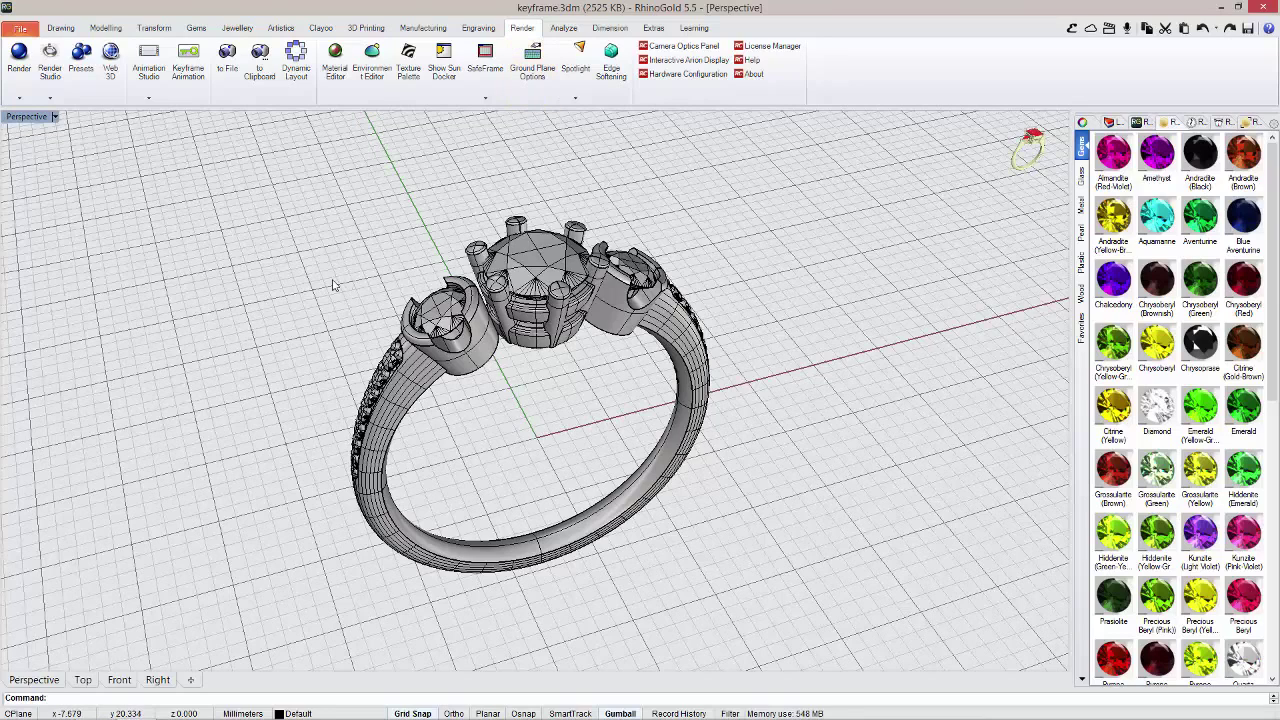
pyautogui.click(188, 70)
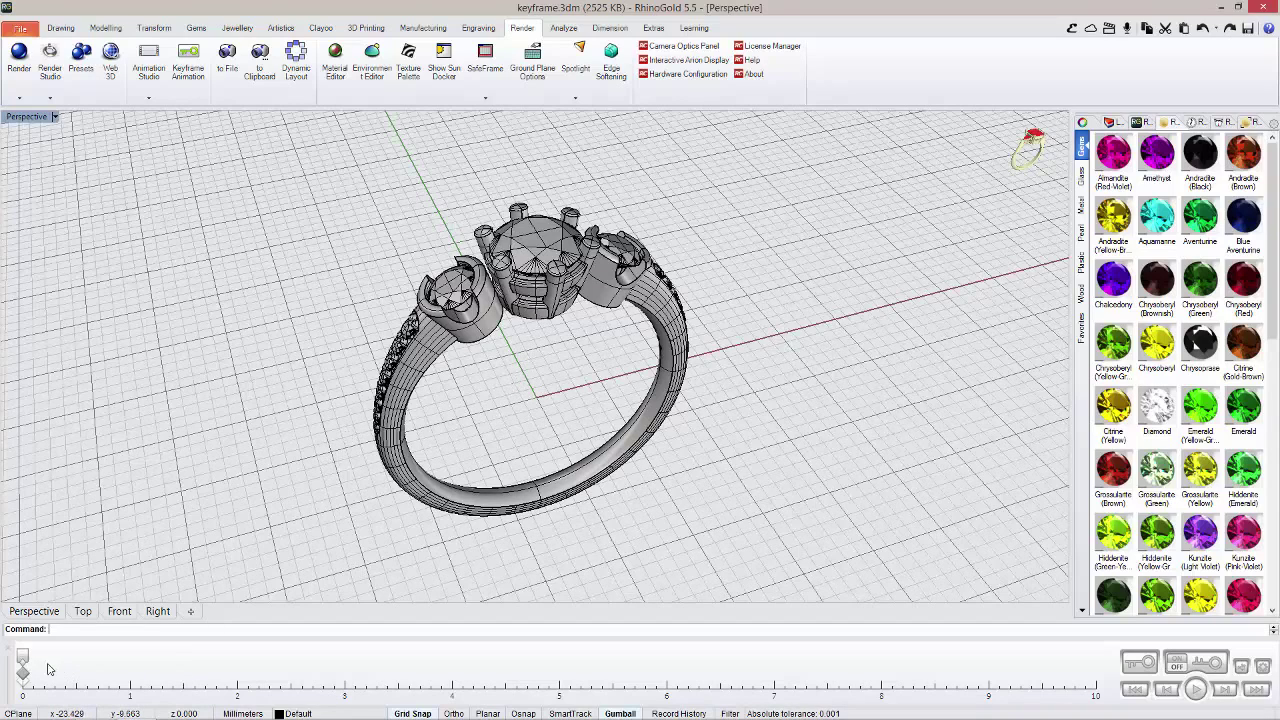
pyautogui.moveTo(28, 662); pyautogui.dragTo(561, 670)
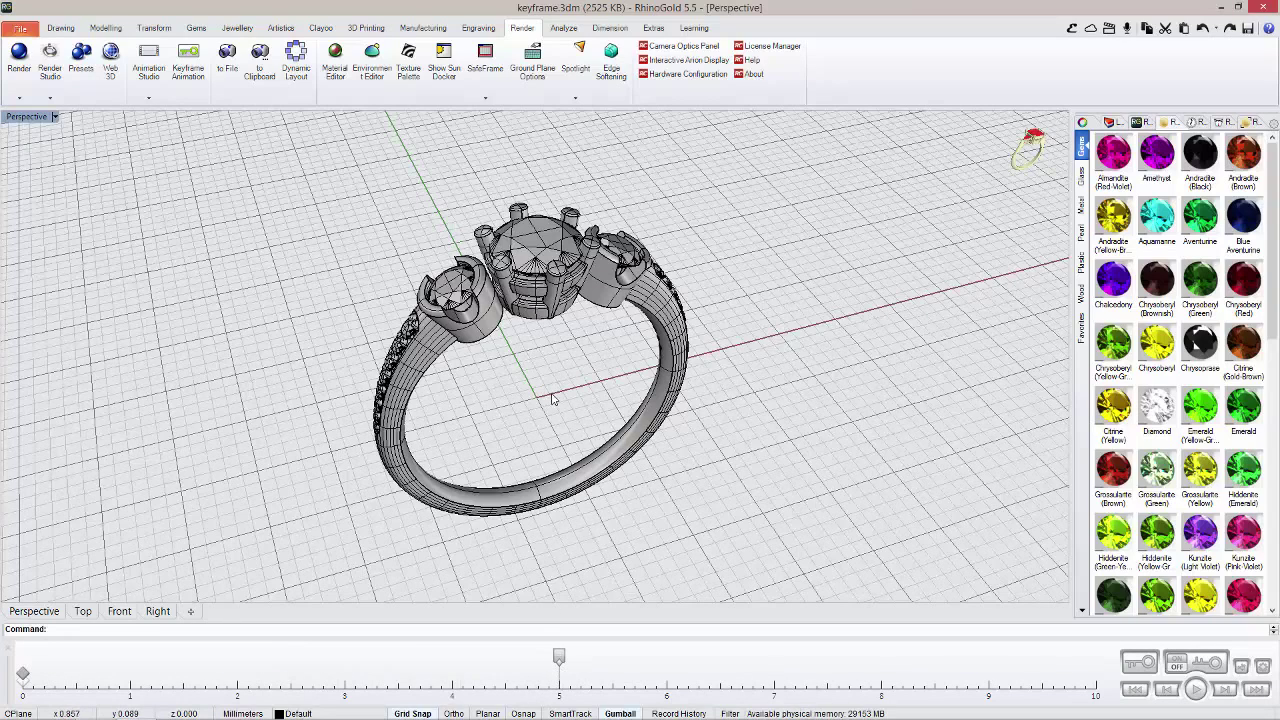
pyautogui.moveTo(559, 402); pyautogui.dragTo(408, 392, button='right')
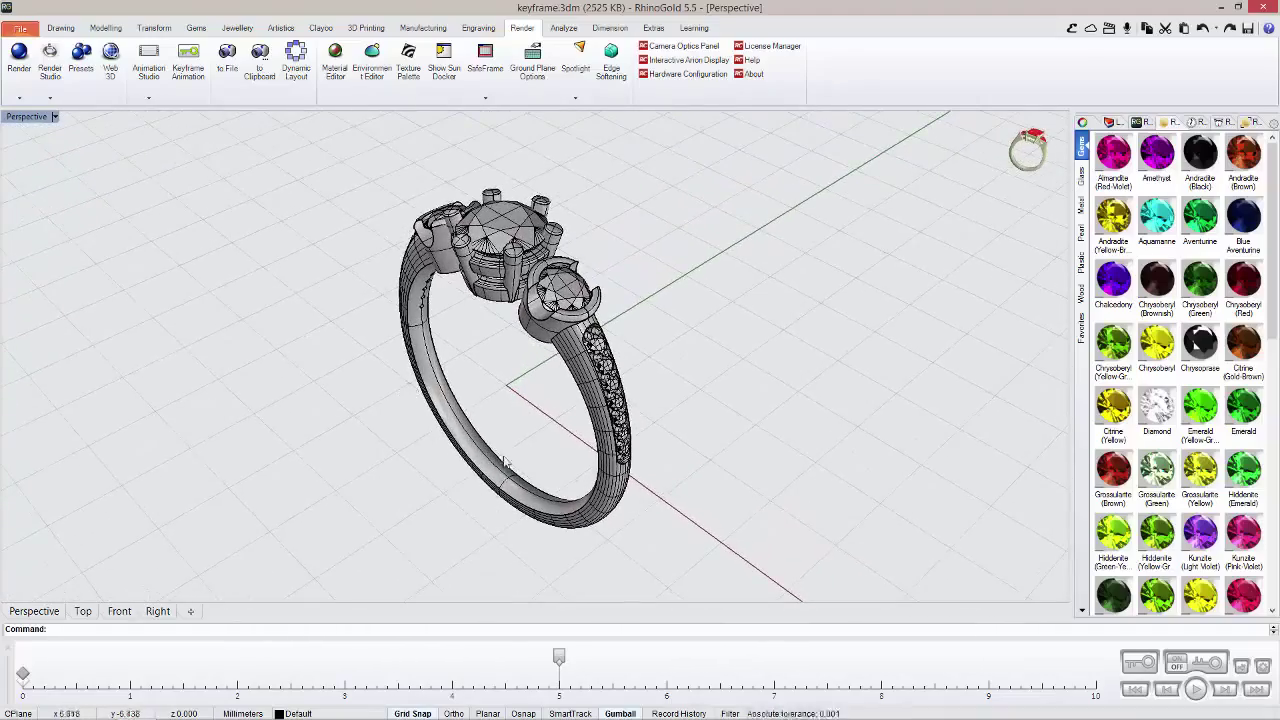
pyautogui.moveTo(500, 455); pyautogui.dragTo(504, 446, button='right')
pyautogui.moveTo(561, 659)
pyautogui.mouseDown()
pyautogui.moveTo(545, 659)
pyautogui.moveTo(559, 659)
pyautogui.mouseUp()
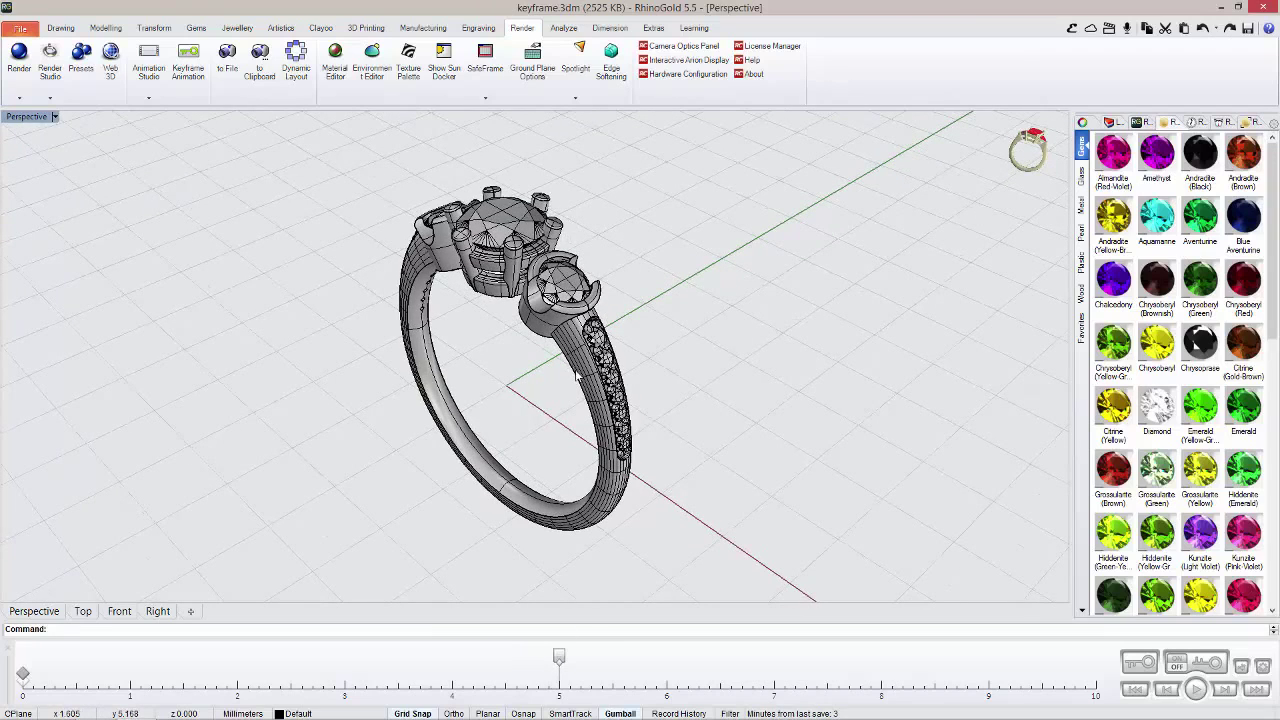
pyautogui.click(1143, 668)
# Step: Return the timeline to 0 and play the animation to check the camera movement
pyautogui.moveTo(560, 660); pyautogui.dragTo(12, 662)
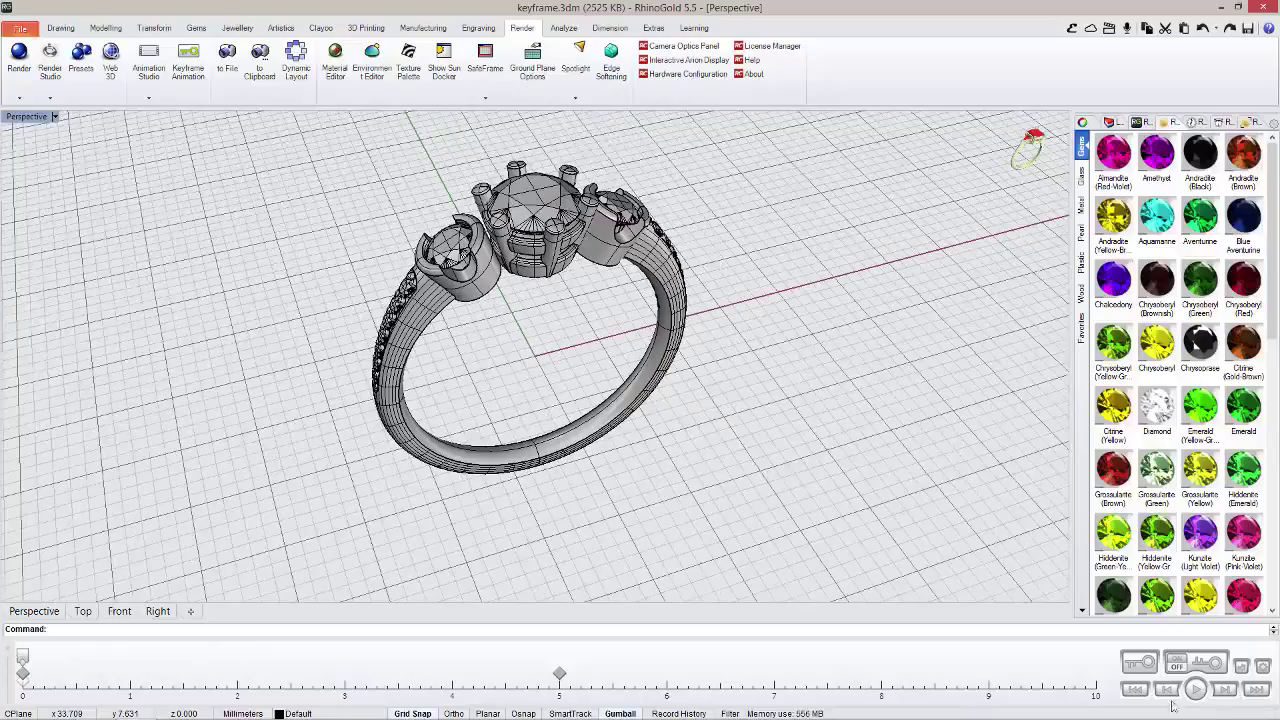
pyautogui.click(1194, 689)
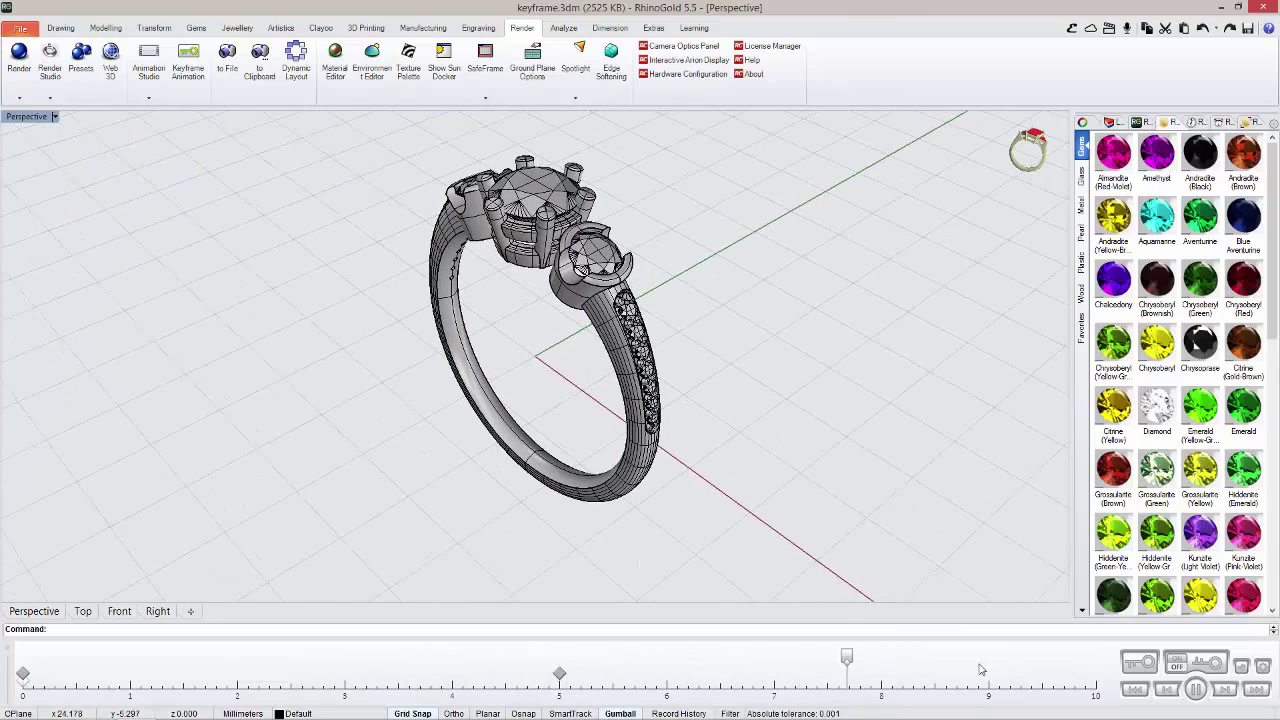
pyautogui.click(1168, 692)
# Step: Move the second keyframe from 5 to 10 on the timeline and play the slower animation
pyautogui.moveTo(560, 676); pyautogui.dragTo(1108, 707)
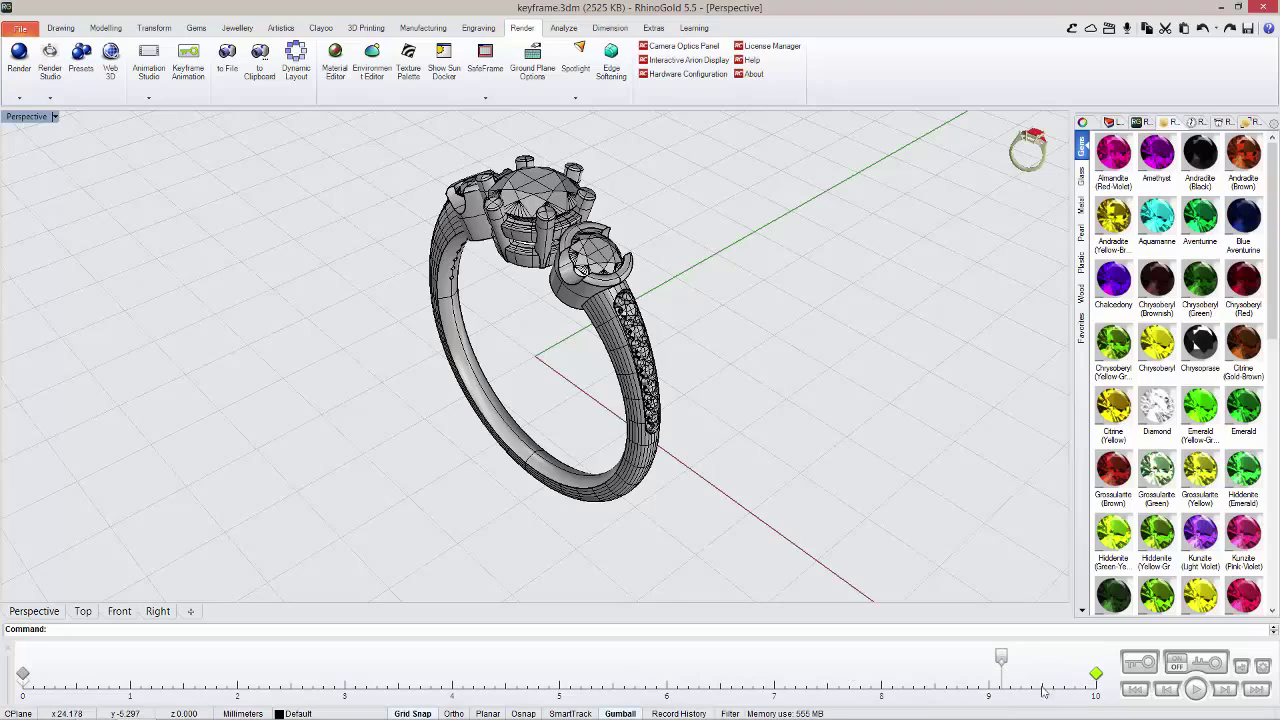
pyautogui.moveTo(1003, 663); pyautogui.dragTo(1097, 667)
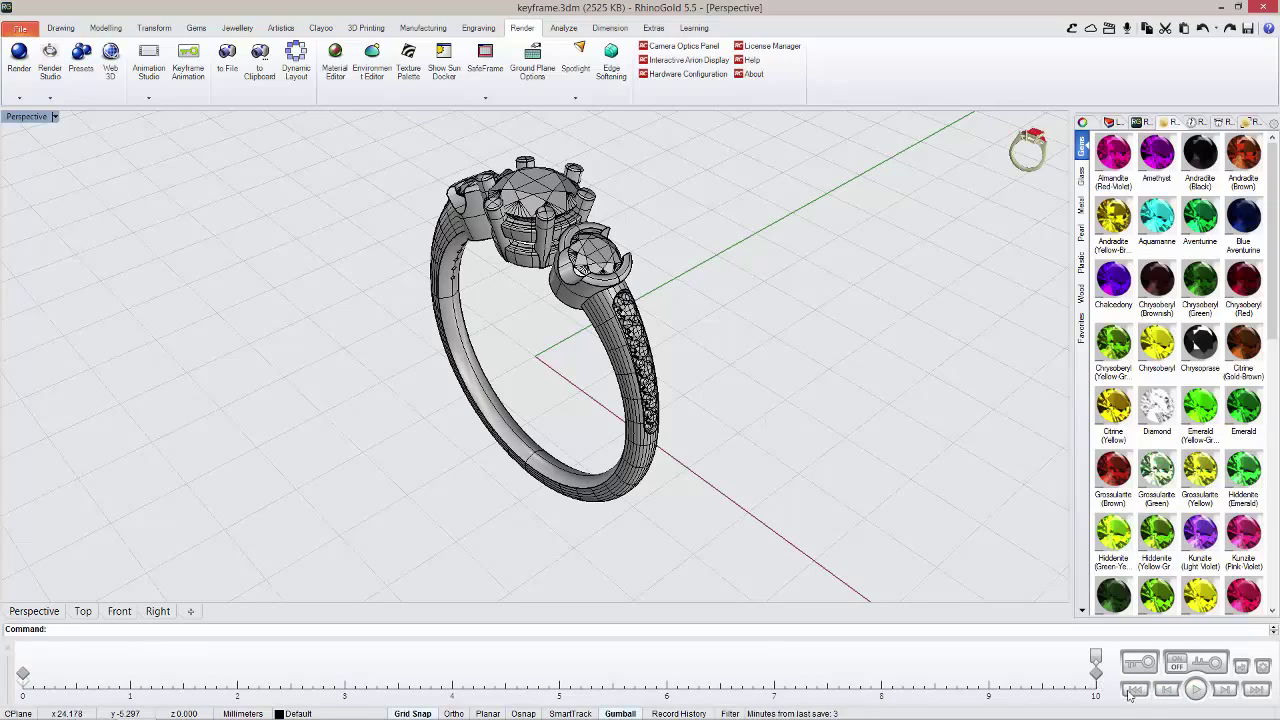
pyautogui.click(1198, 692)
# Step: Draw a large ellipse centred at 0 around the ring and raise it vertically above the ring
pyautogui.click(1241, 668)
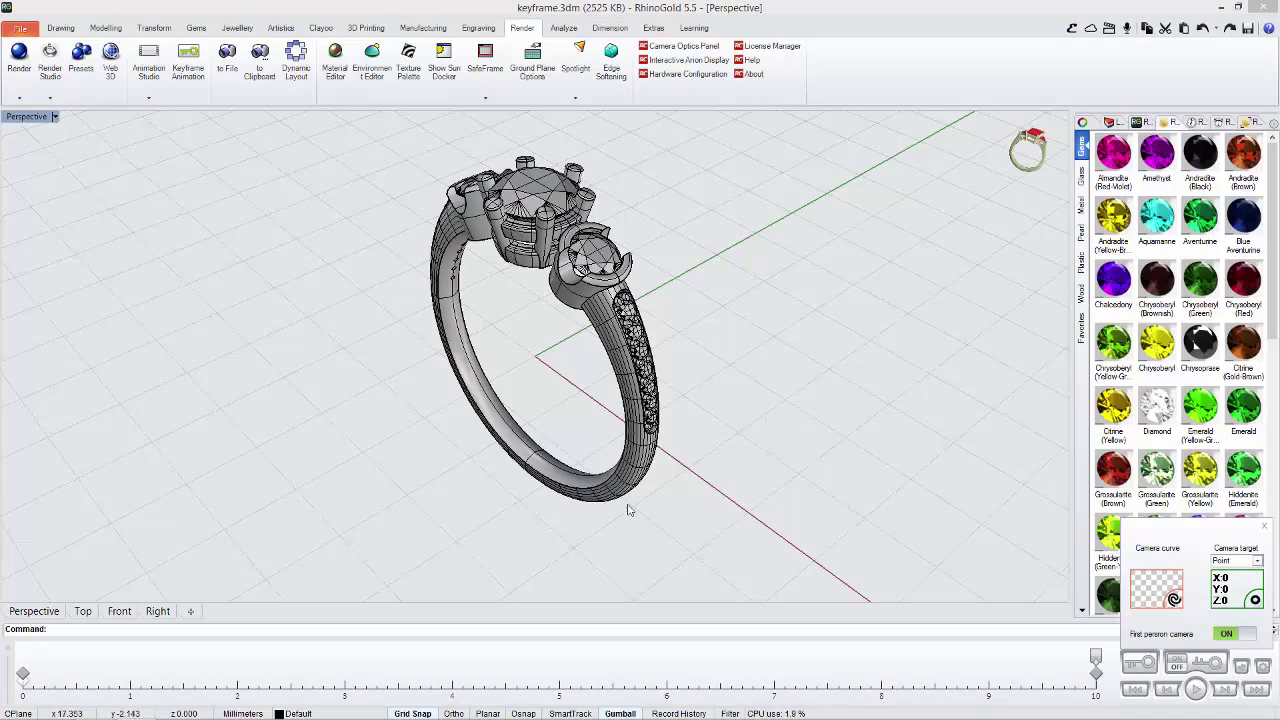
pyautogui.moveTo(454, 509); pyautogui.dragTo(300, 165, button='right')
pyautogui.scroll(-3, 502, 507)
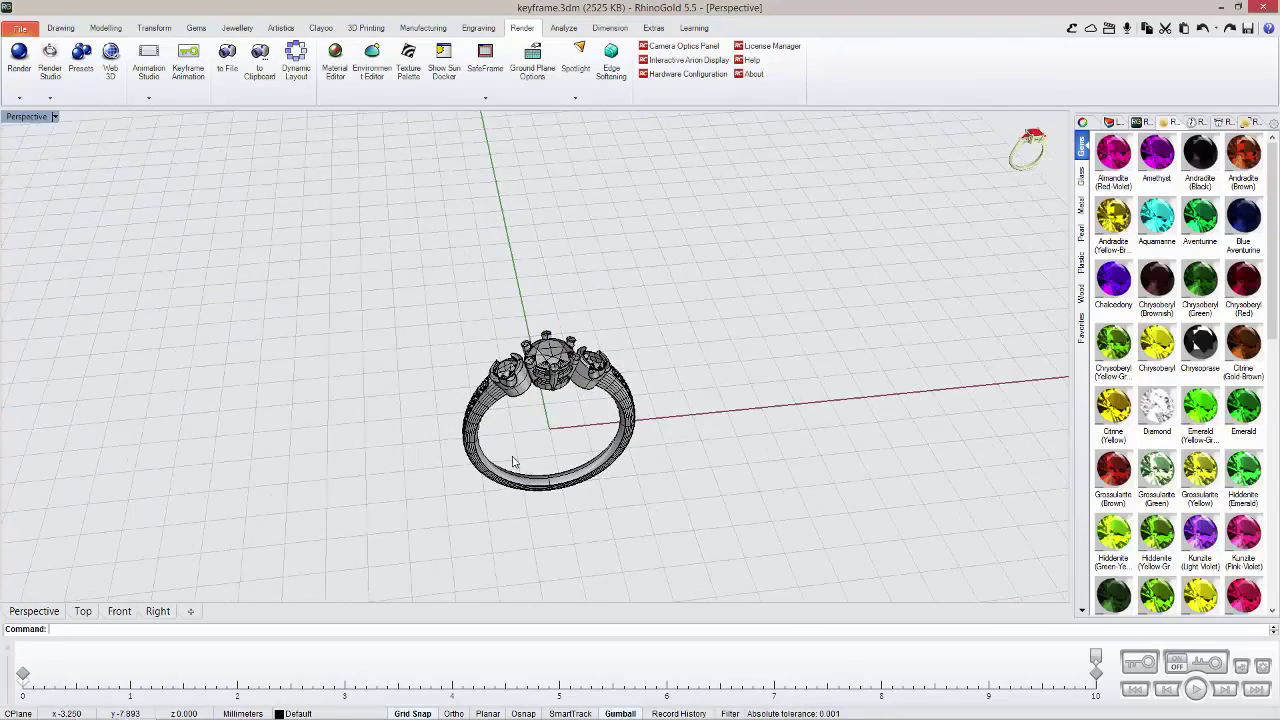
pyautogui.click(62, 28)
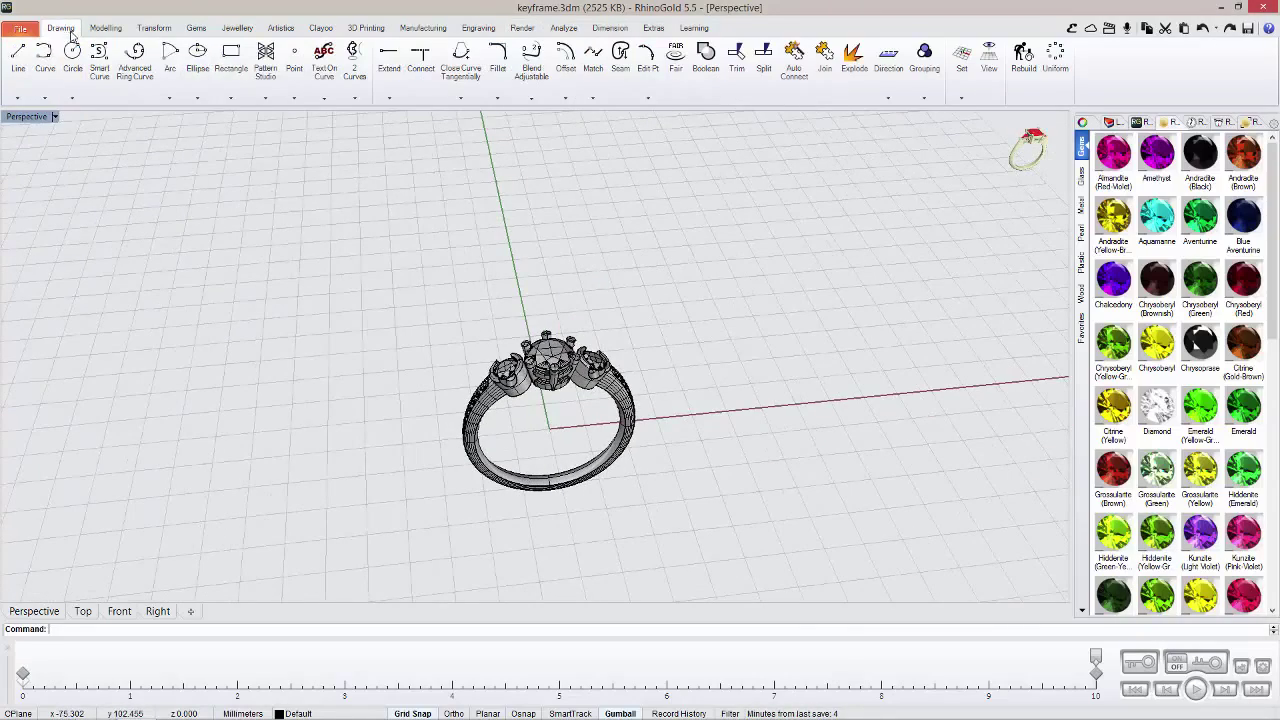
pyautogui.click(199, 80)
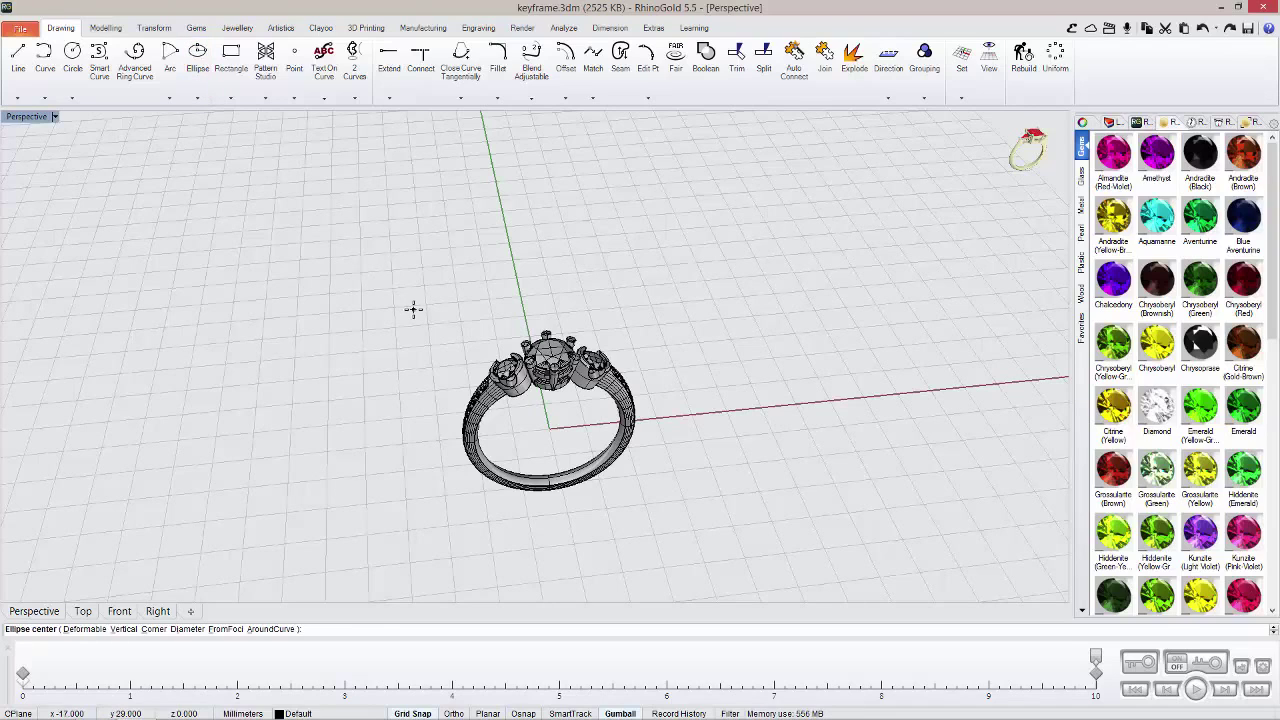
pyautogui.write('0')
pyautogui.press('Return')
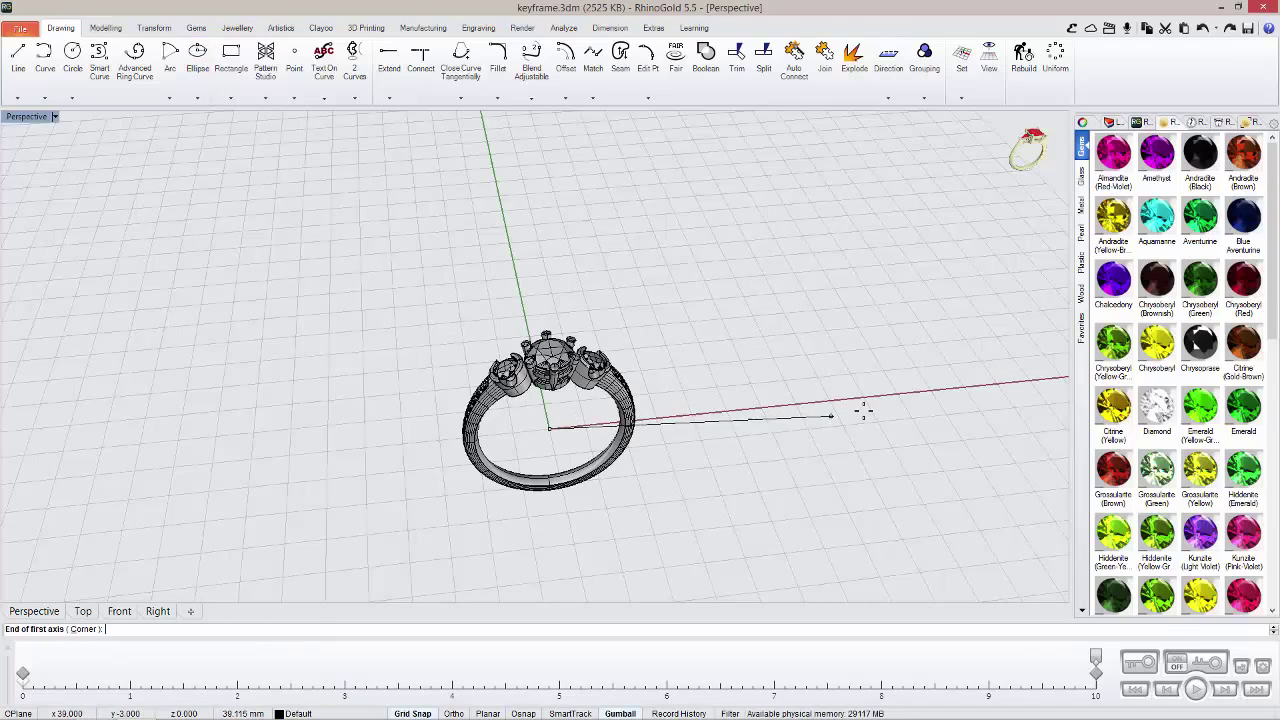
pyautogui.click(904, 405)
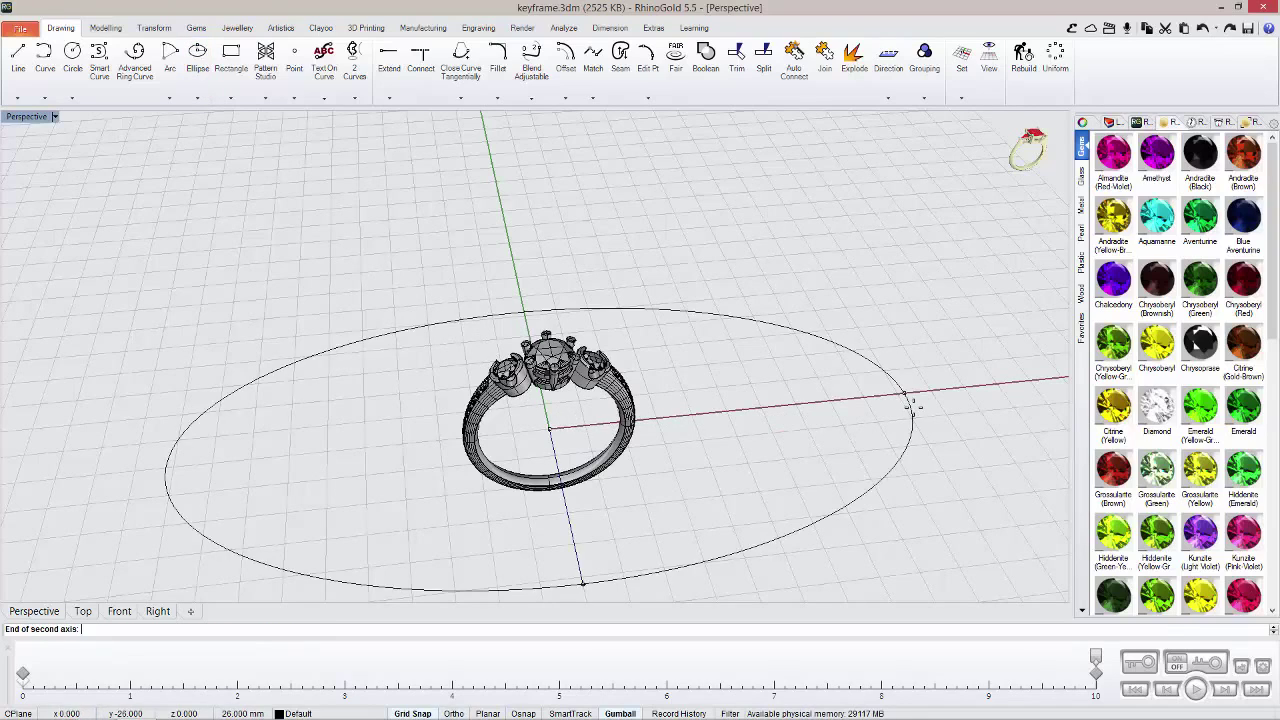
pyautogui.click(583, 273)
pyautogui.click(586, 279)
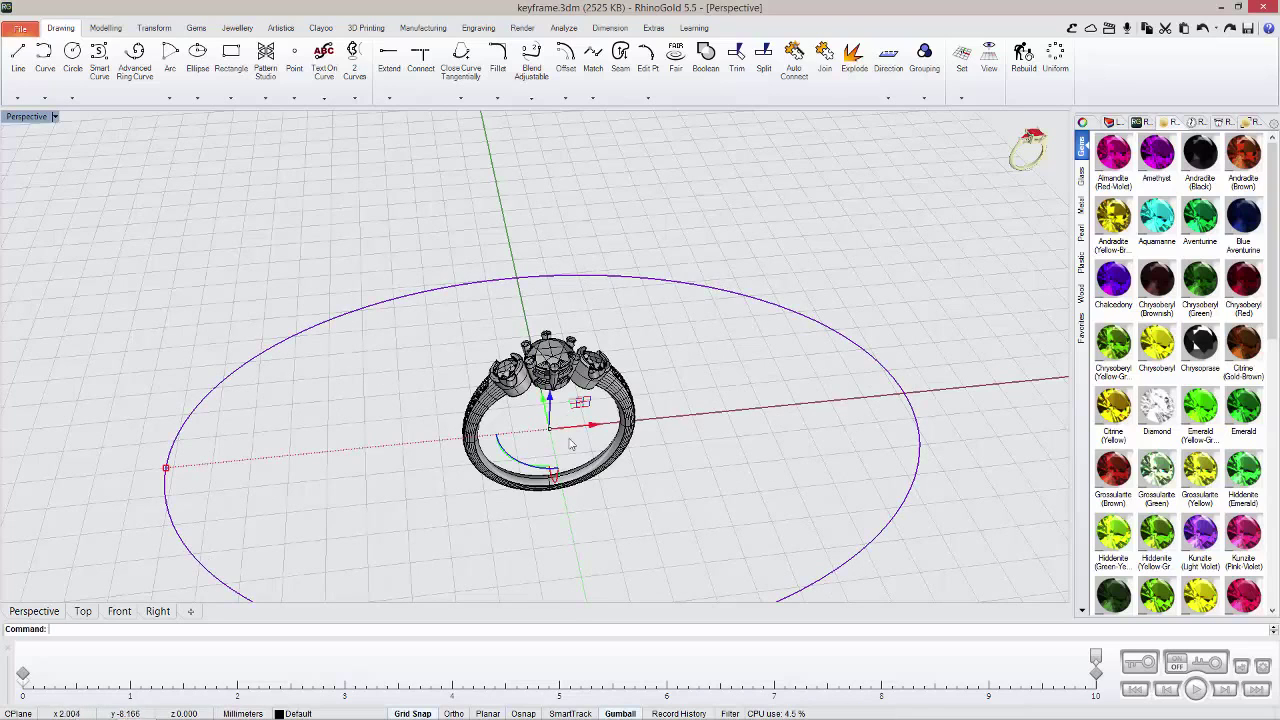
pyautogui.moveTo(550, 402); pyautogui.dragTo(540, 129)
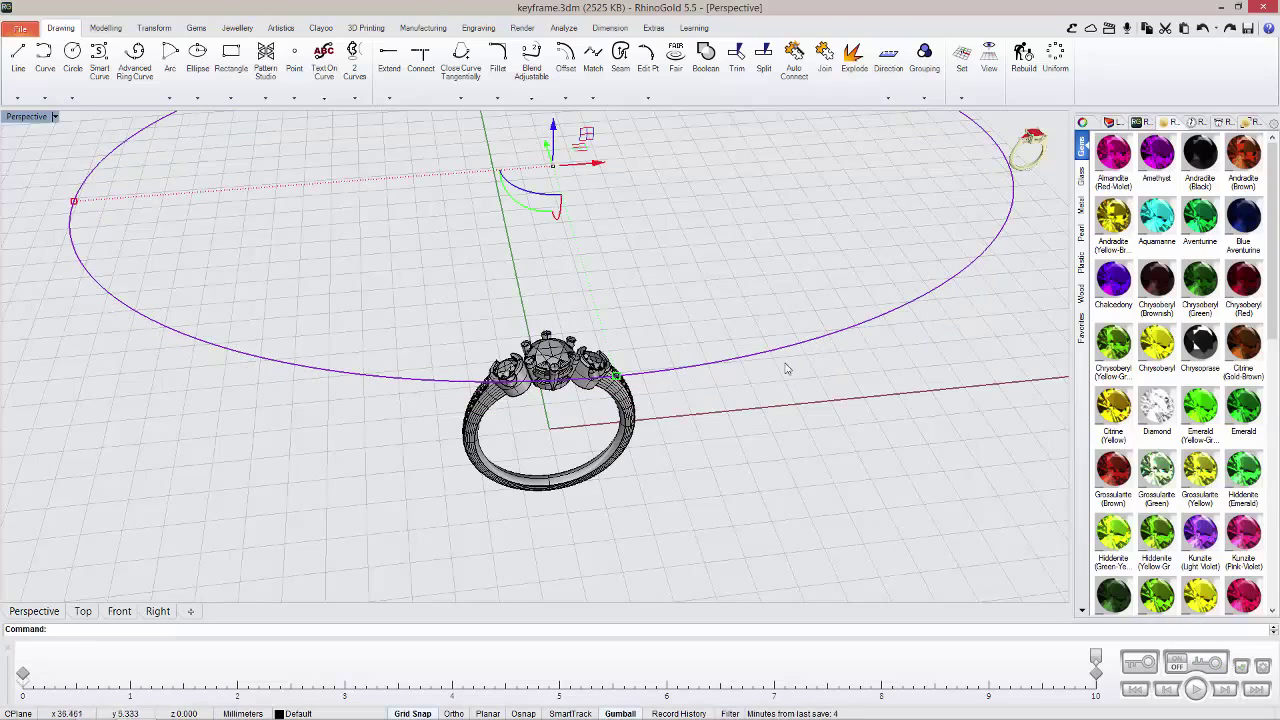
# Step: Assign the raised ellipse as the camera curve and play the animation along it
pyautogui.click(1240, 667)
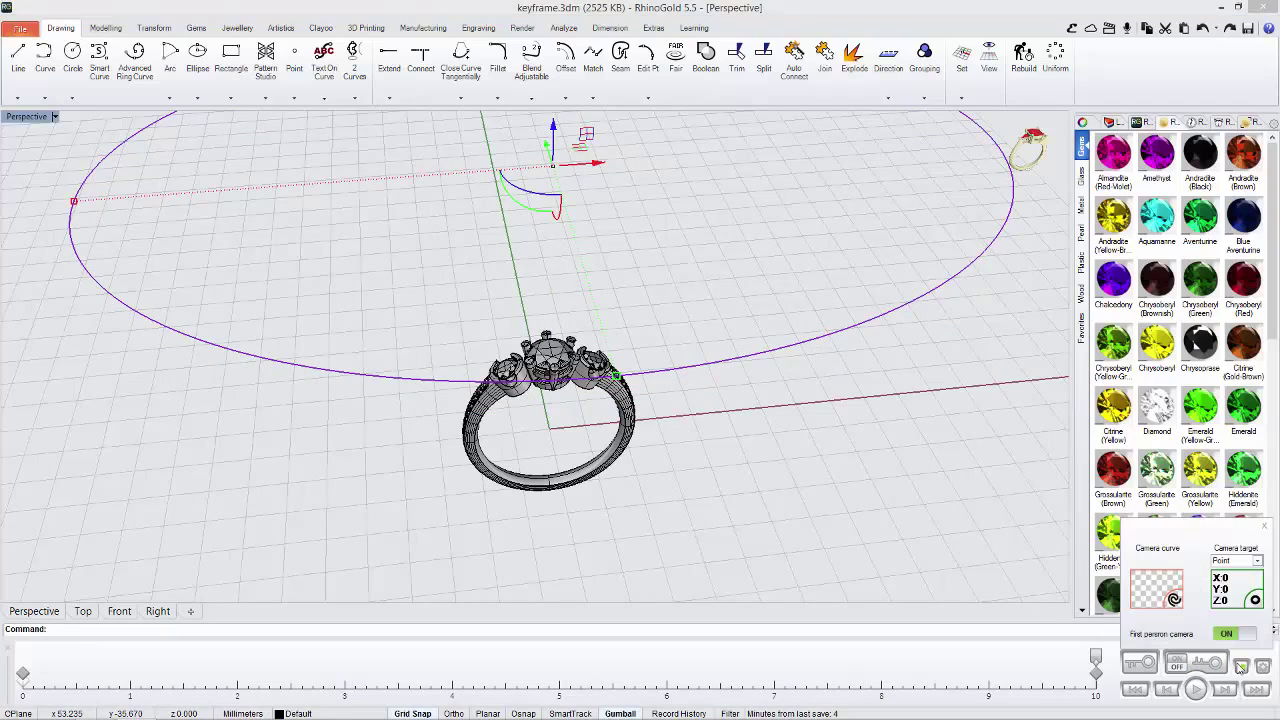
pyautogui.click(1157, 590)
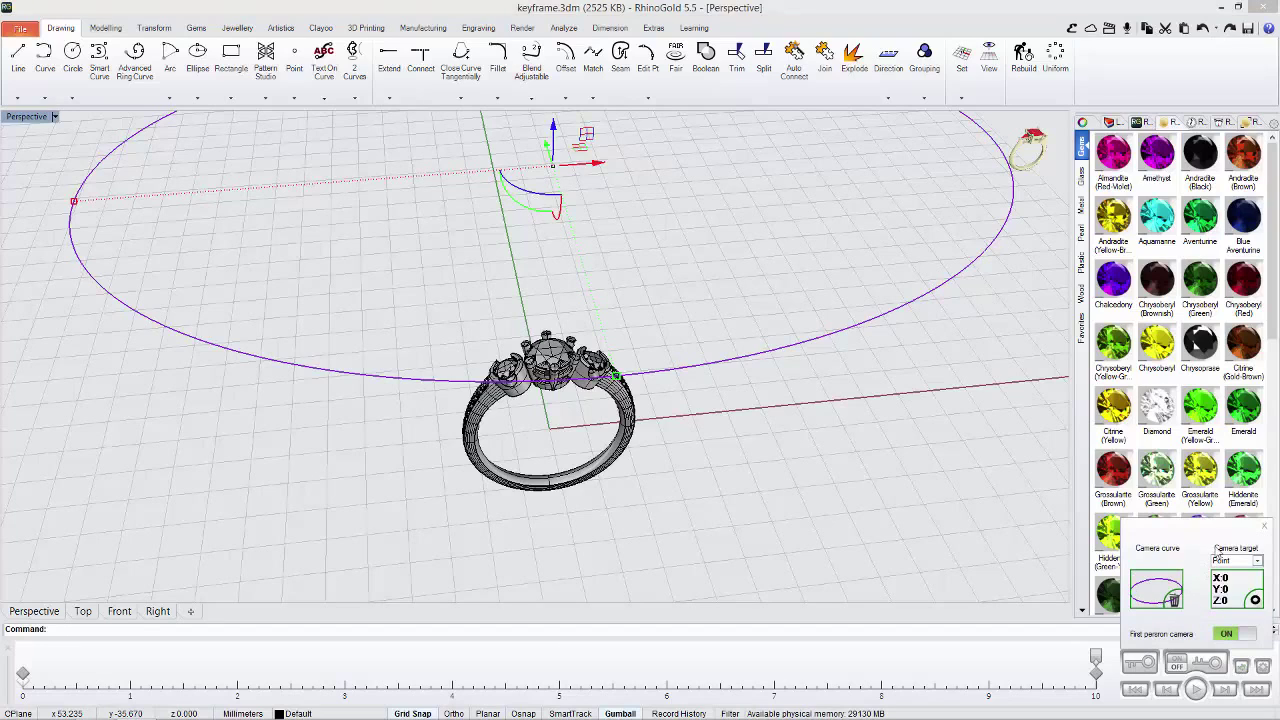
pyautogui.click(1264, 528)
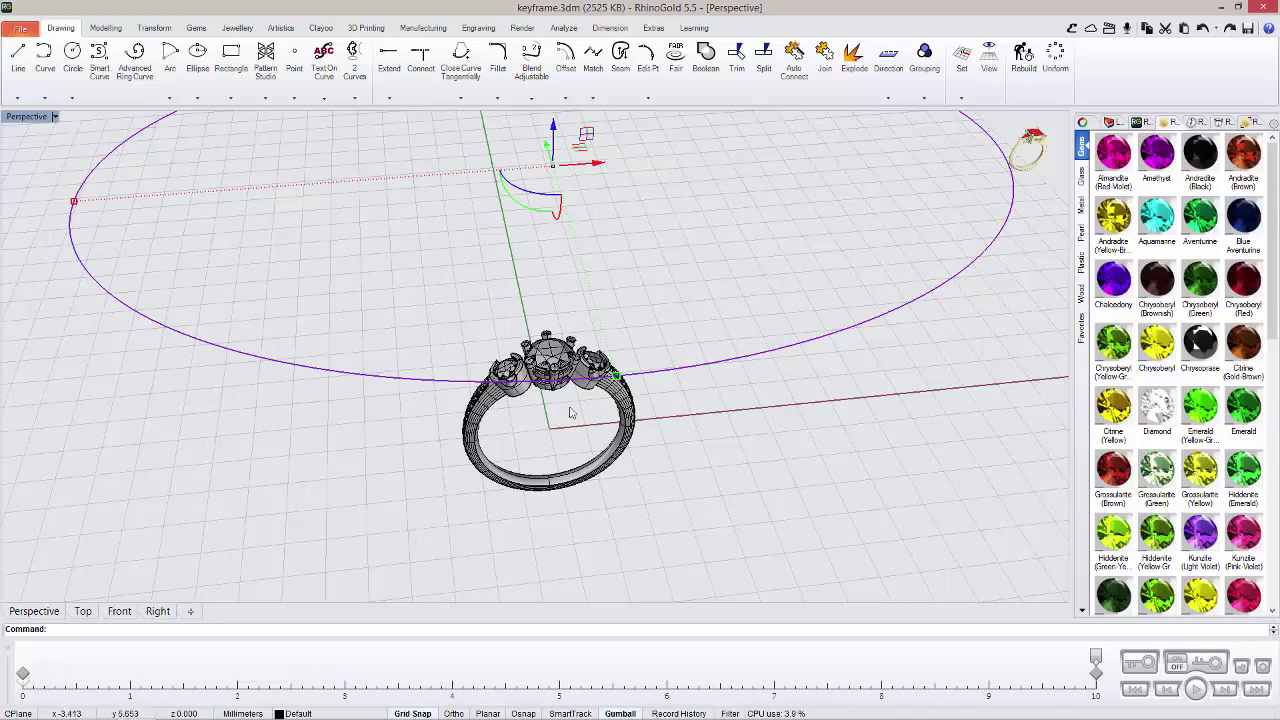
pyautogui.click(782, 468)
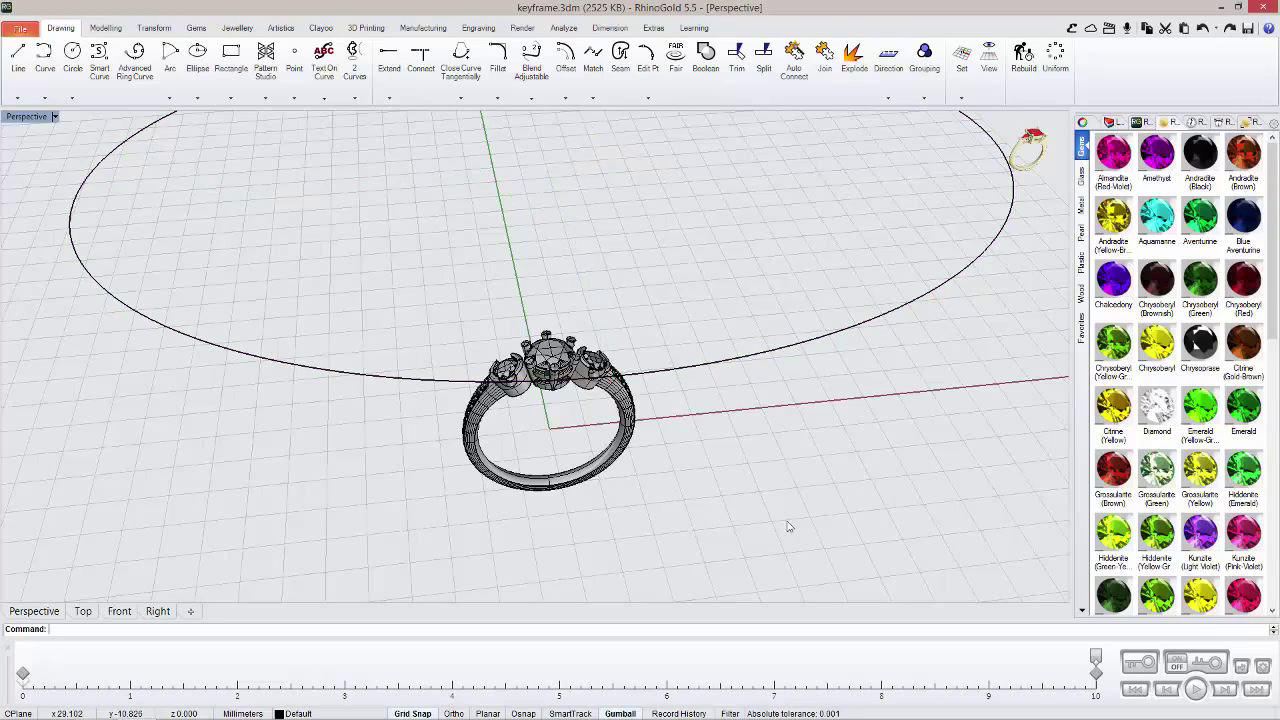
pyautogui.click(1194, 690)
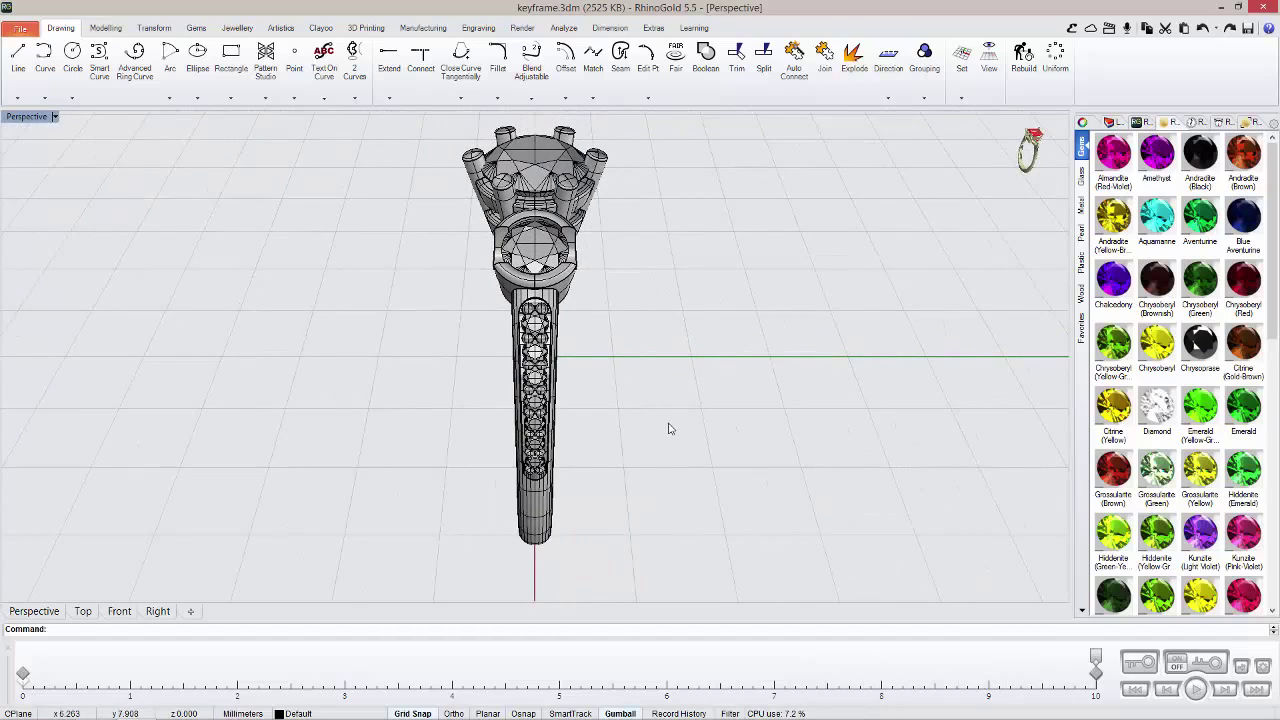
# Step: Remove the ellipse from the camera curve setting and orbit the ring freely
pyautogui.click(1241, 667)
pyautogui.click(1174, 601)
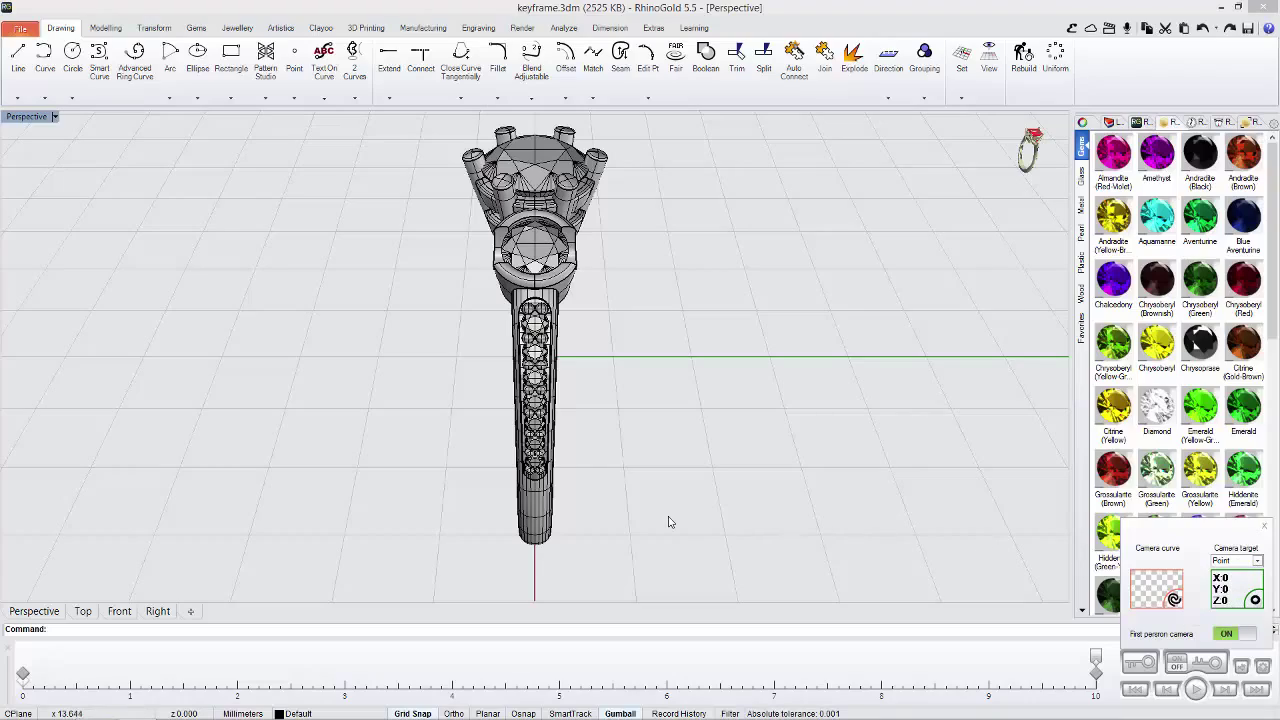
pyautogui.moveTo(681, 525); pyautogui.dragTo(694, 497, button='right')
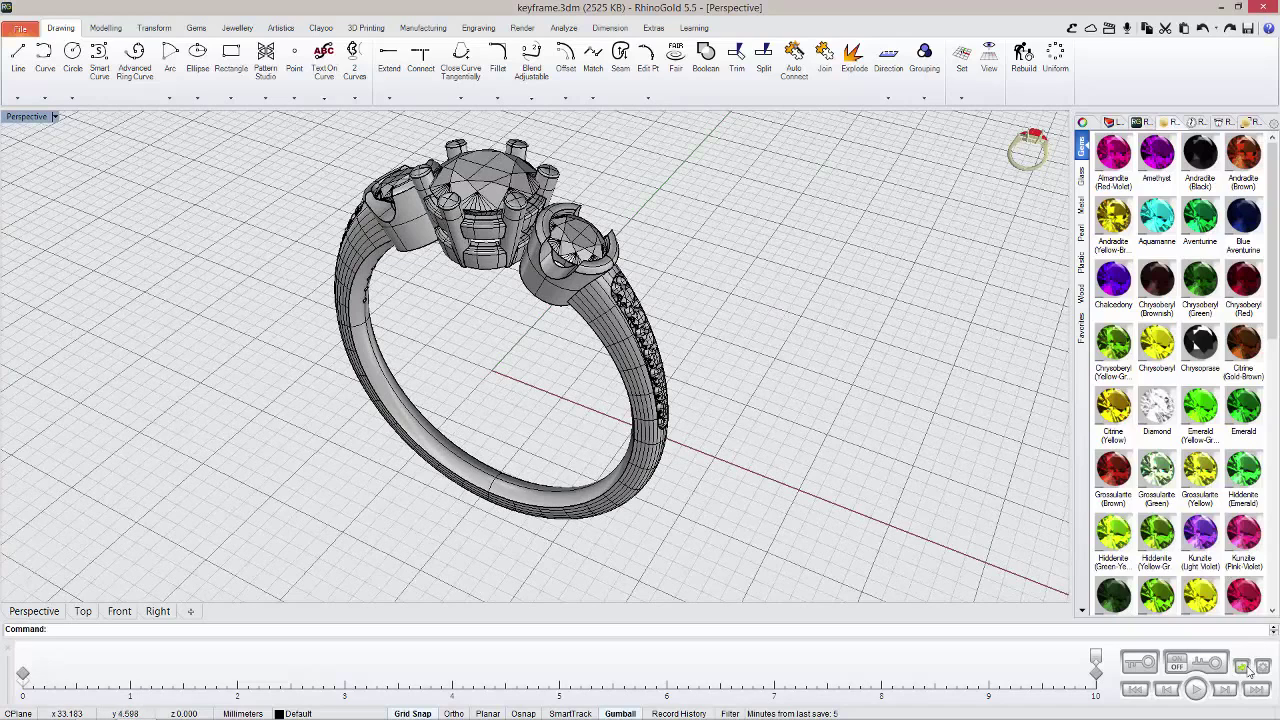
# Step: Examine the available camera target types in the camera settings, keeping Point selected
pyautogui.moveTo(1248, 668)
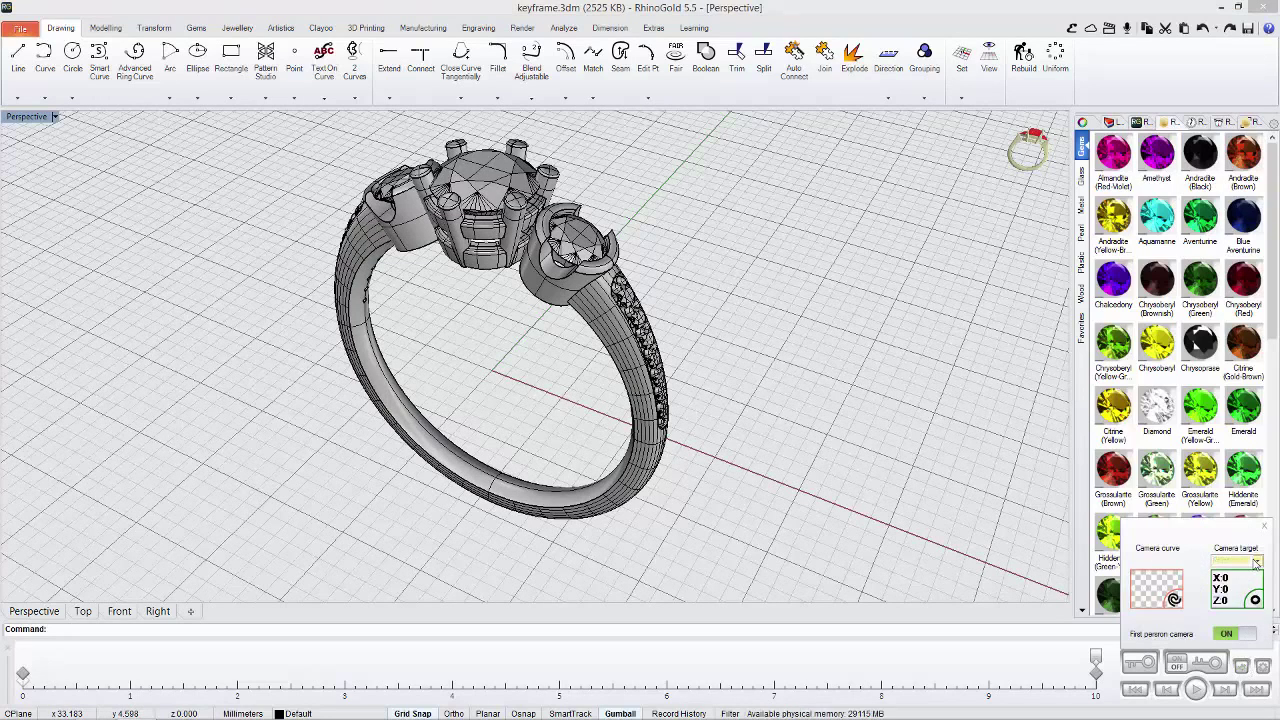
pyautogui.click(1254, 564)
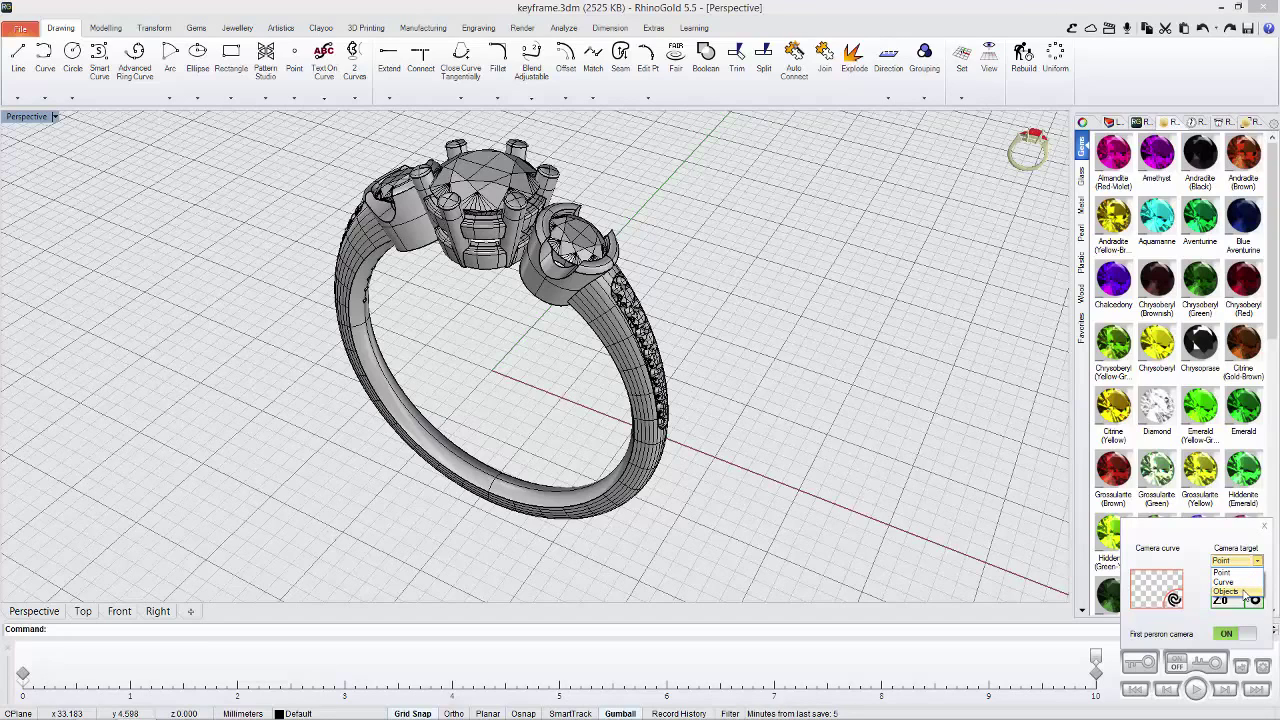
pyautogui.click(1257, 563)
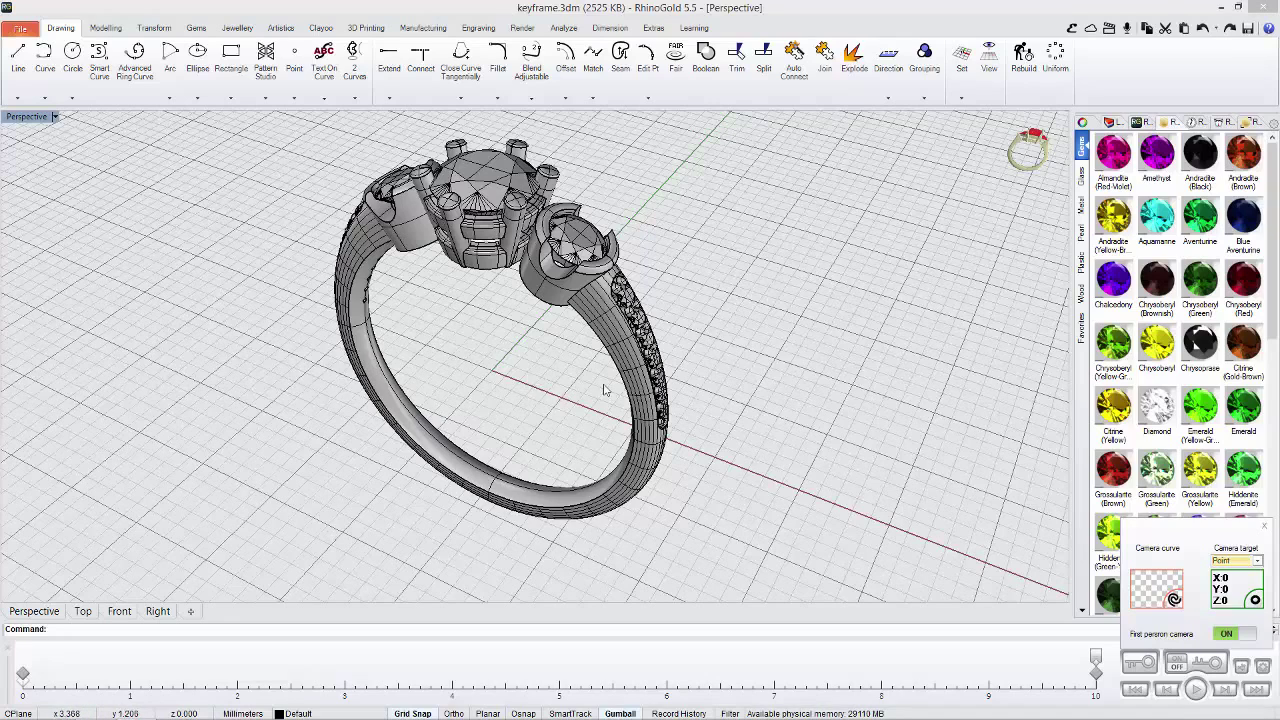
# Step: Turn off the first person camera and examine the camera model and the ellipse around the ring from several angles
pyautogui.click(1224, 634)
pyautogui.scroll(-5, 680, 497)
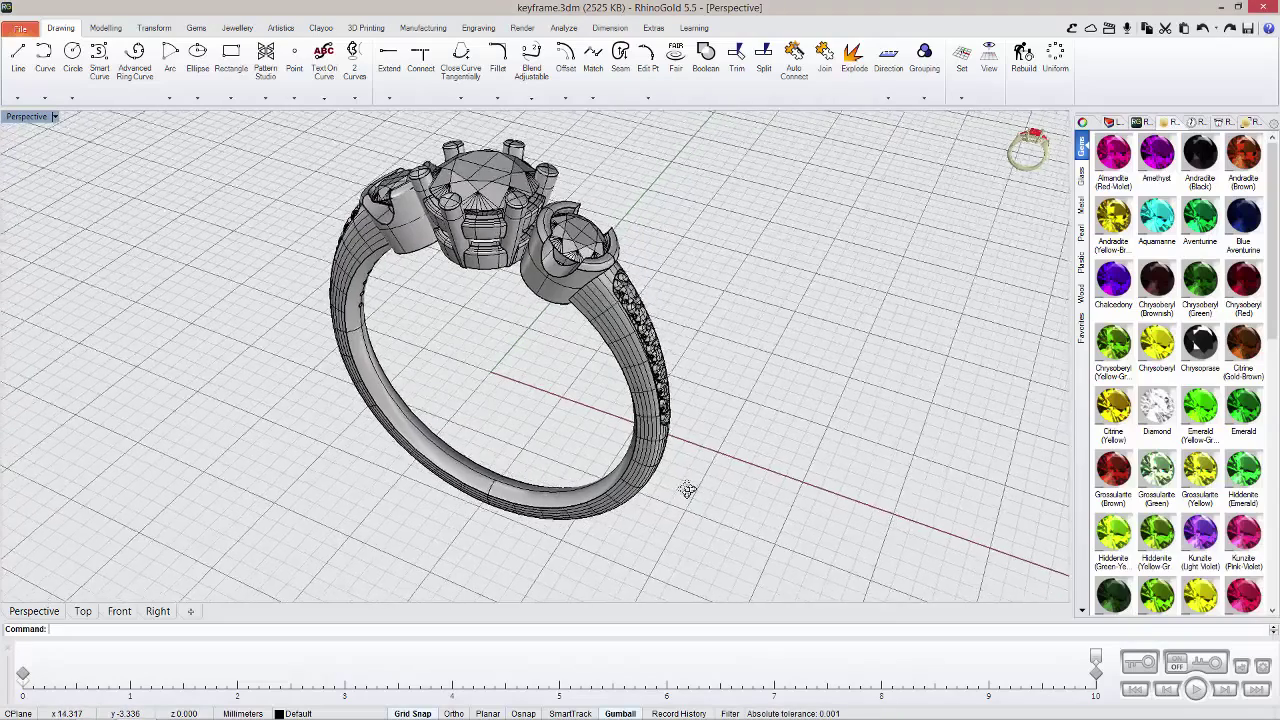
pyautogui.moveTo(575, 390); pyautogui.dragTo(490, 378, button='right')
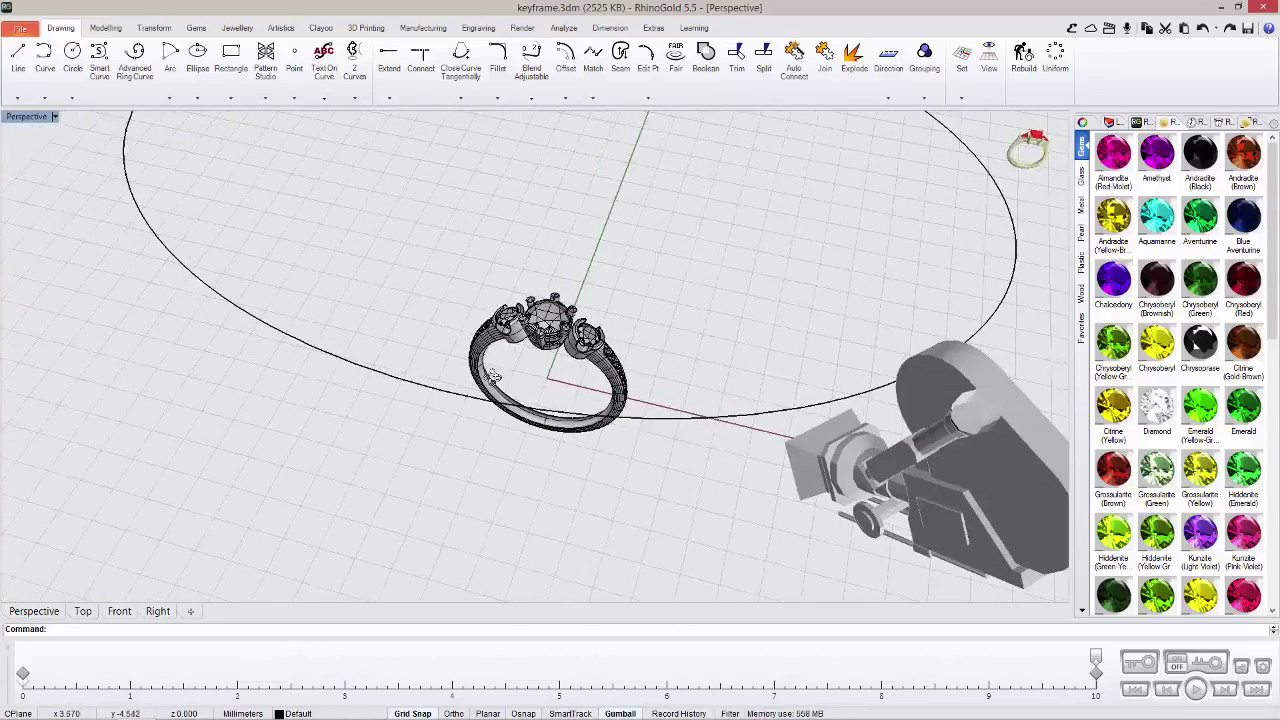
pyautogui.moveTo(833, 485); pyautogui.dragTo(706, 477, button='right')
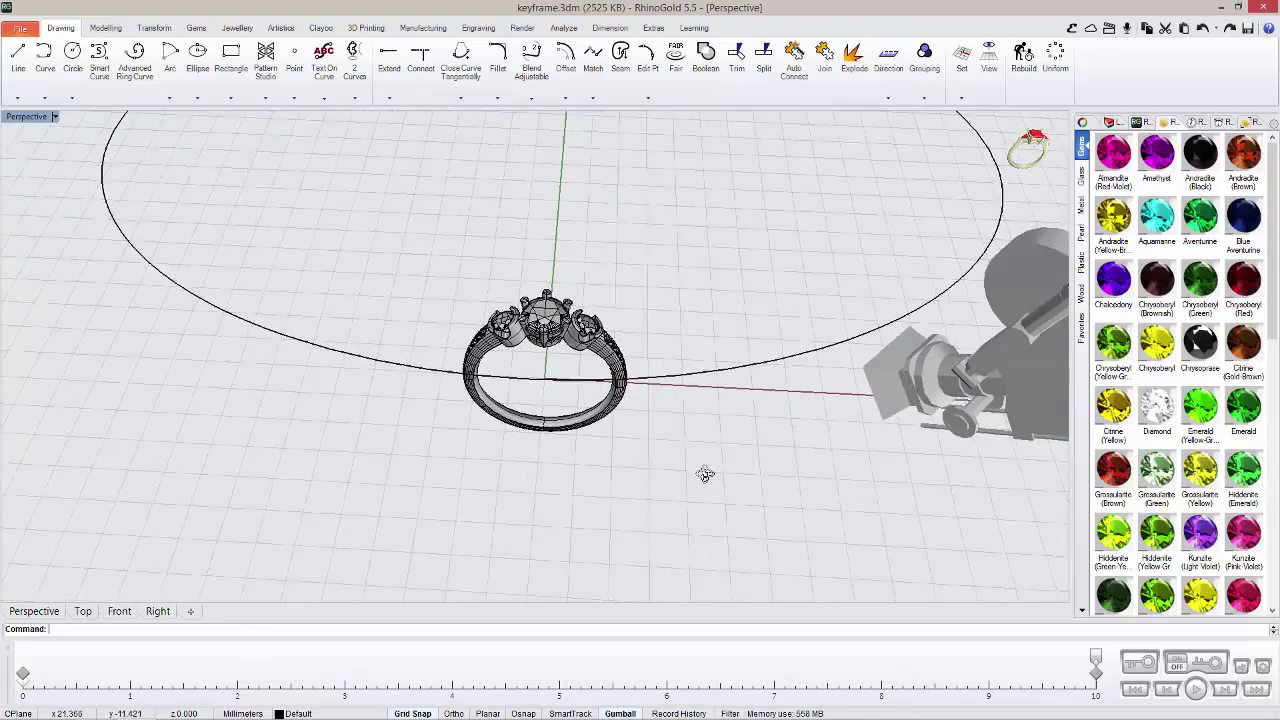
pyautogui.scroll(-3, 760, 440)
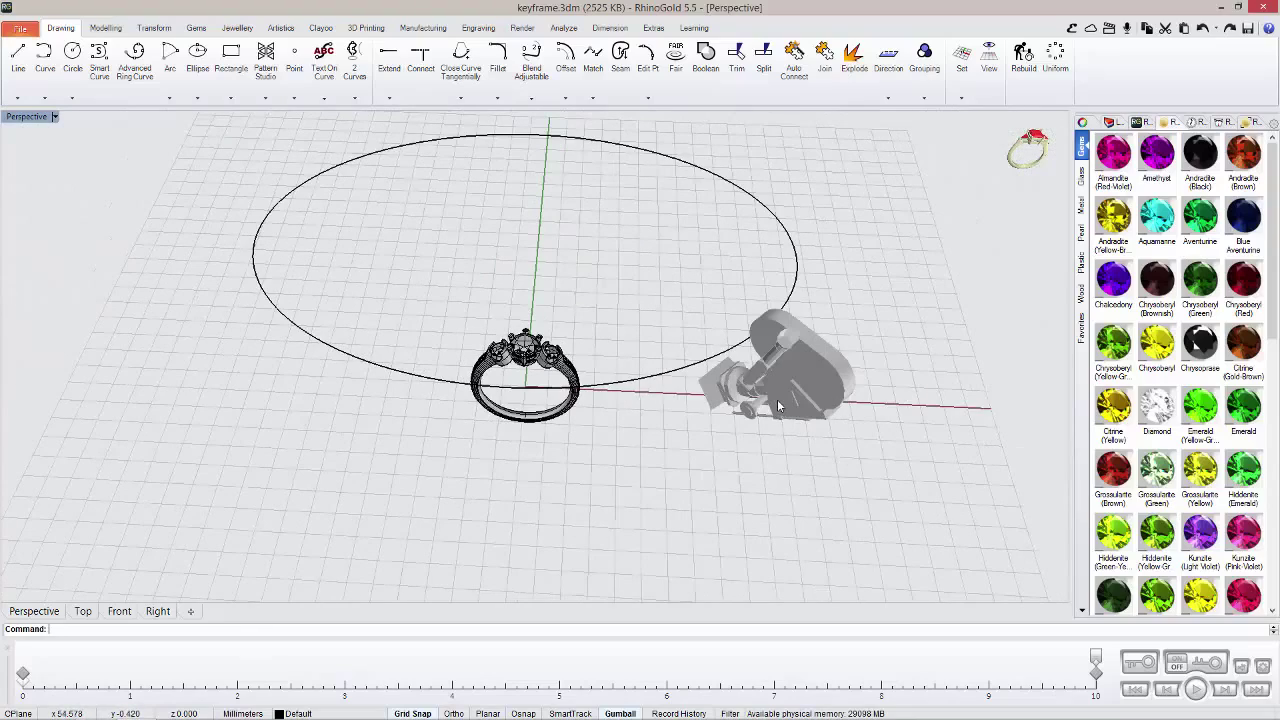
pyautogui.moveTo(651, 434); pyautogui.dragTo(700, 422, button='right')
pyautogui.moveTo(515, 390); pyautogui.dragTo(552, 438, button='right')
pyautogui.scroll(3, 559, 427)
pyautogui.moveTo(570, 386); pyautogui.dragTo(537, 429, button='right')
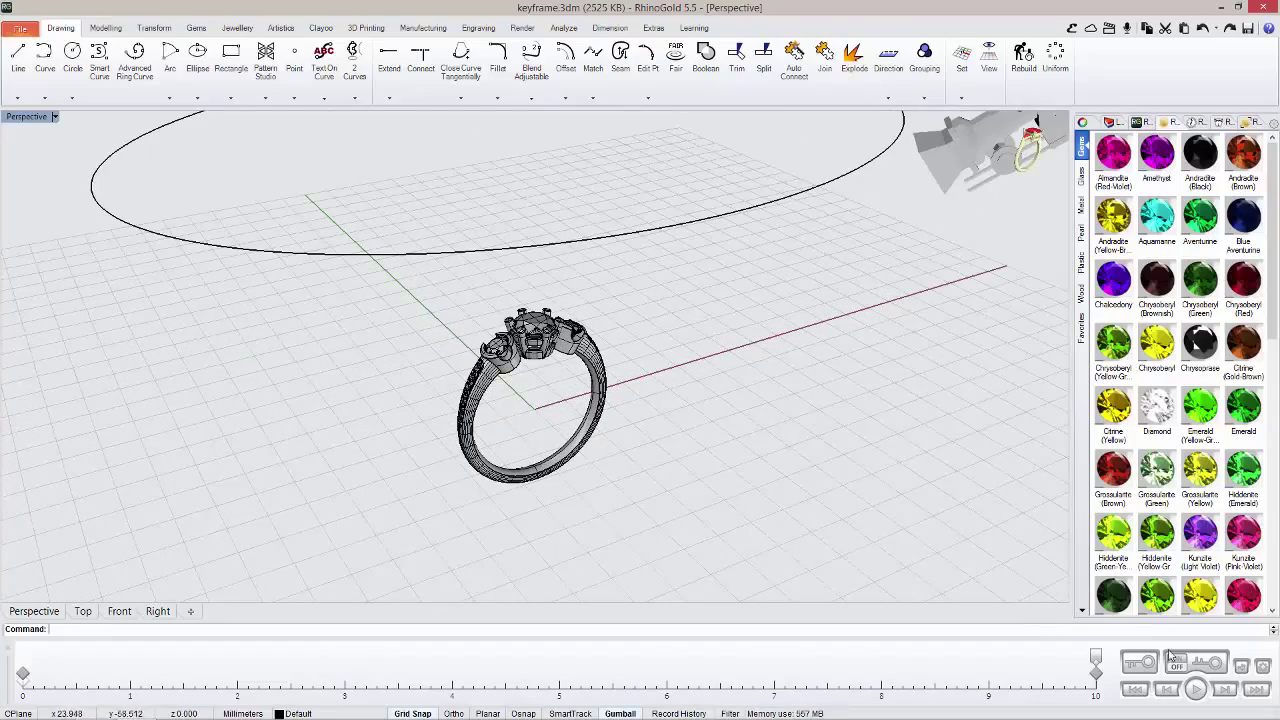
# Step: Turn on the first person camera and set the camera target point on the center gem at X 0, Y 0, Z 14
pyautogui.click(1241, 665)
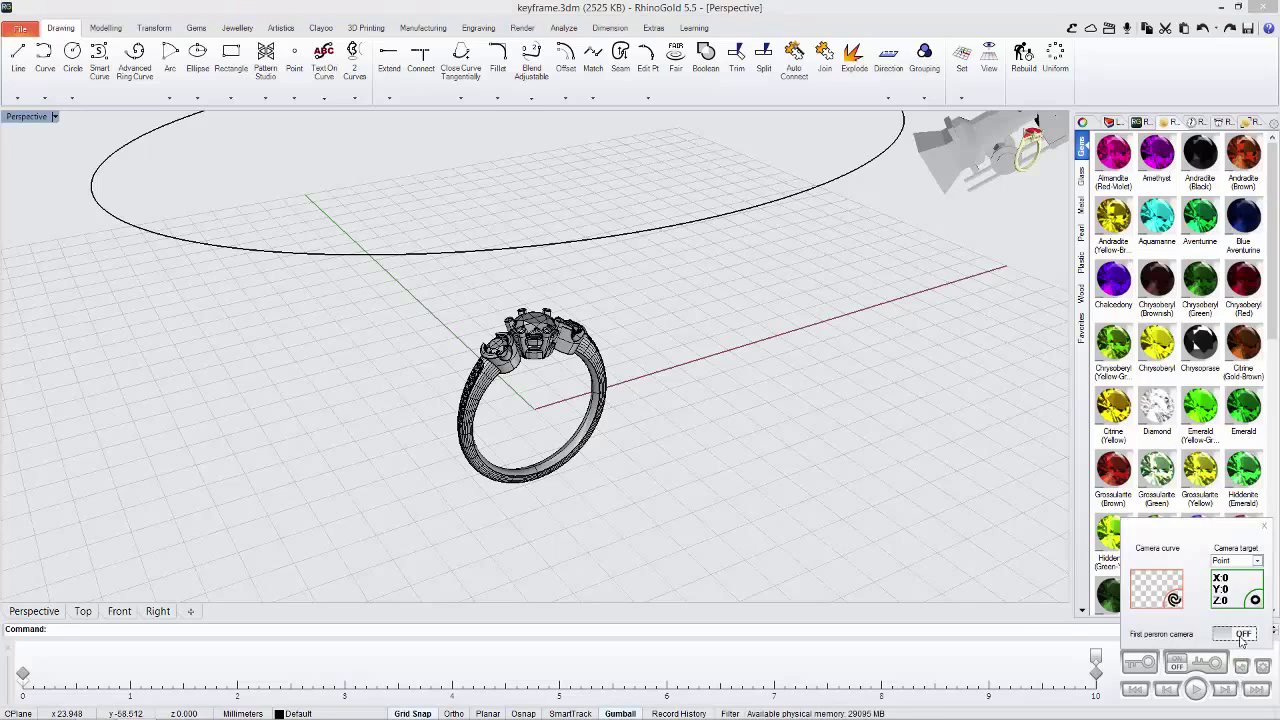
pyautogui.click(1241, 634)
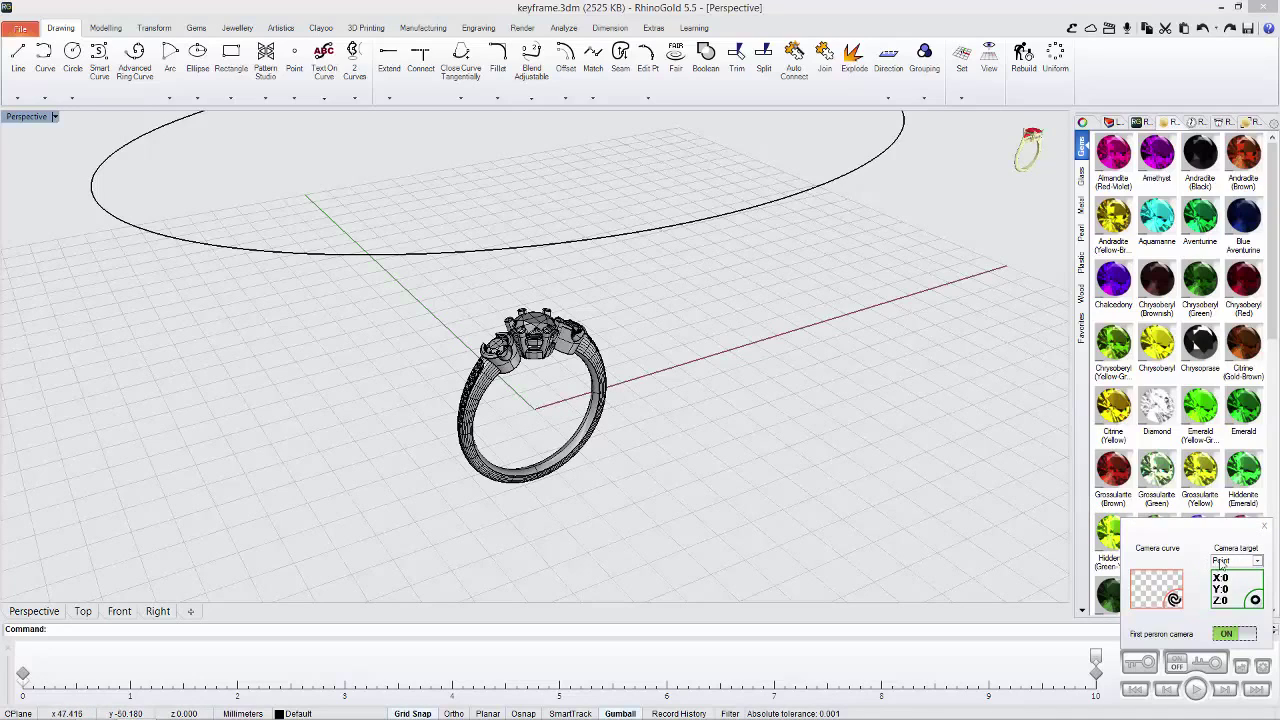
pyautogui.click(1254, 599)
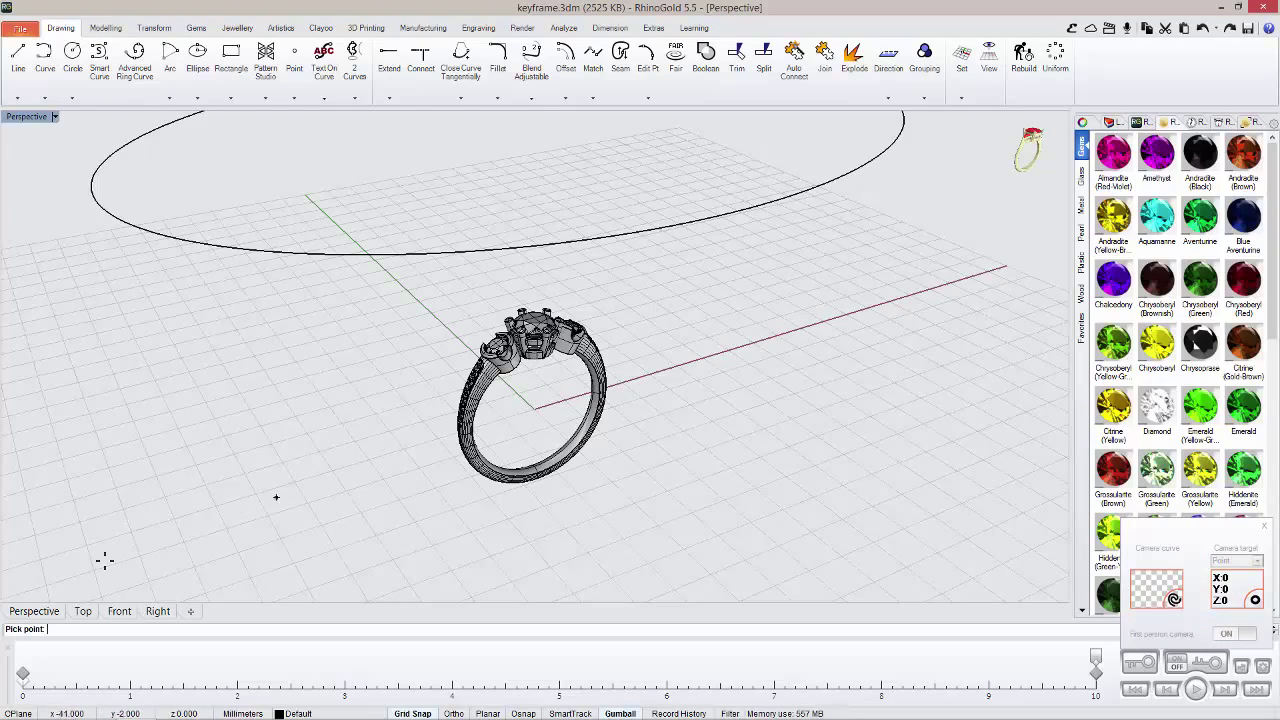
pyautogui.click(118, 611)
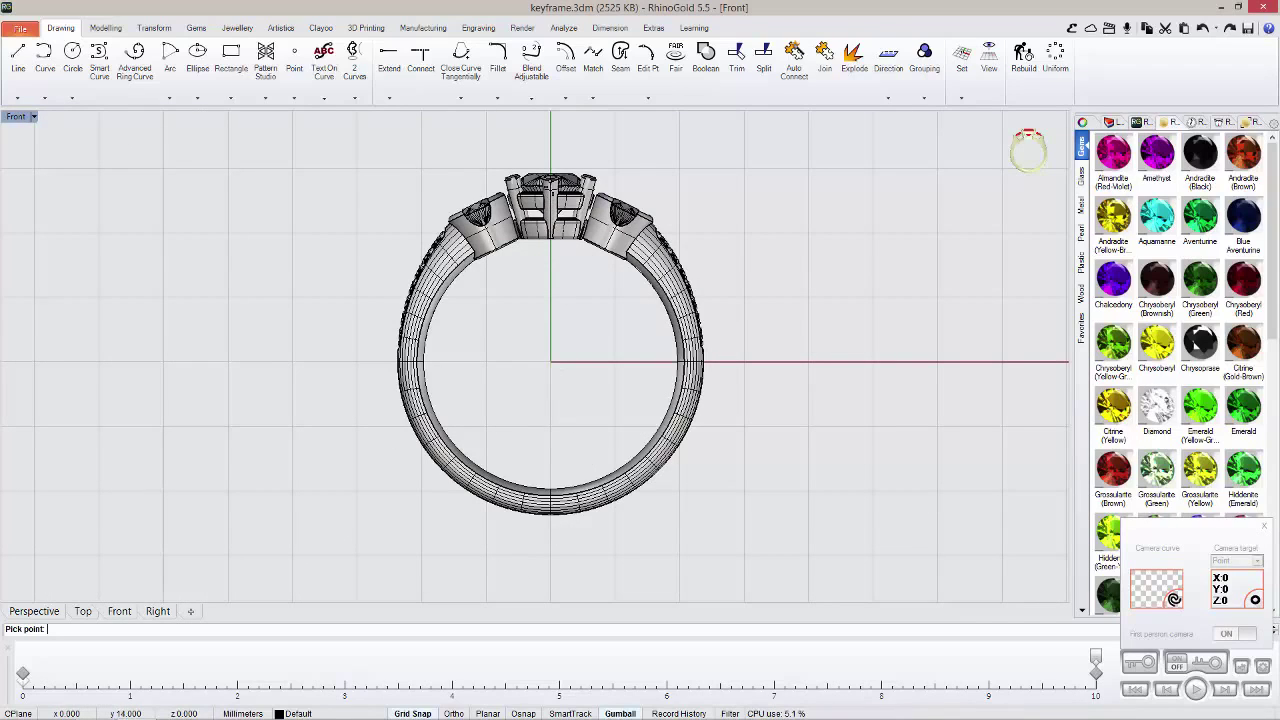
pyautogui.click(552, 186)
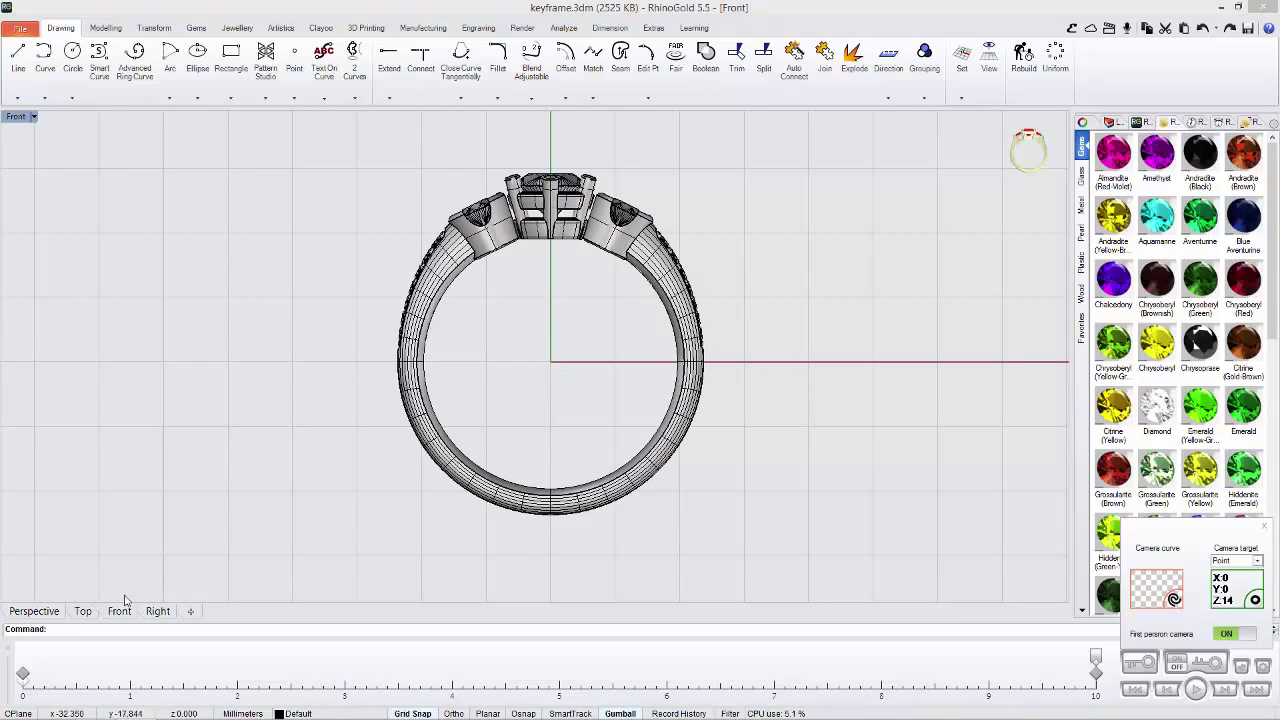
pyautogui.click(32, 612)
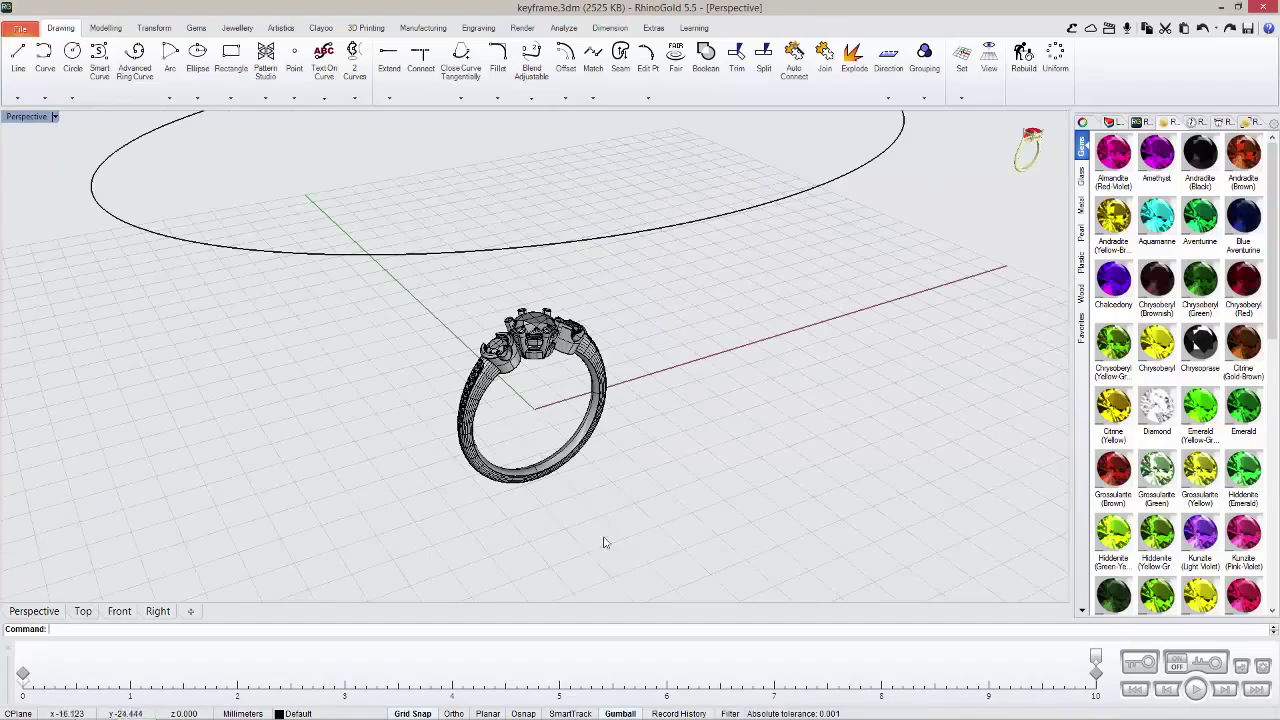
# Step: Play the animation aimed at the center gem, return to the start, and step forward and back along the timeline
pyautogui.click(1195, 689)
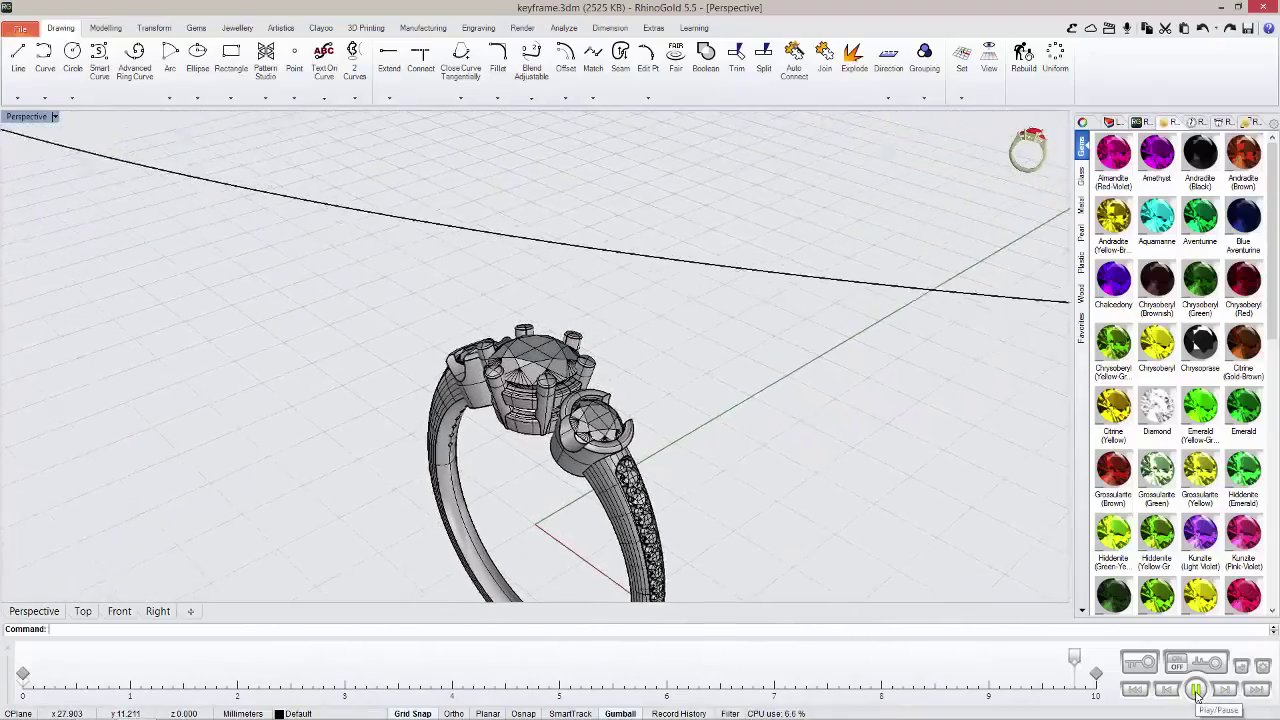
pyautogui.click(1135, 690)
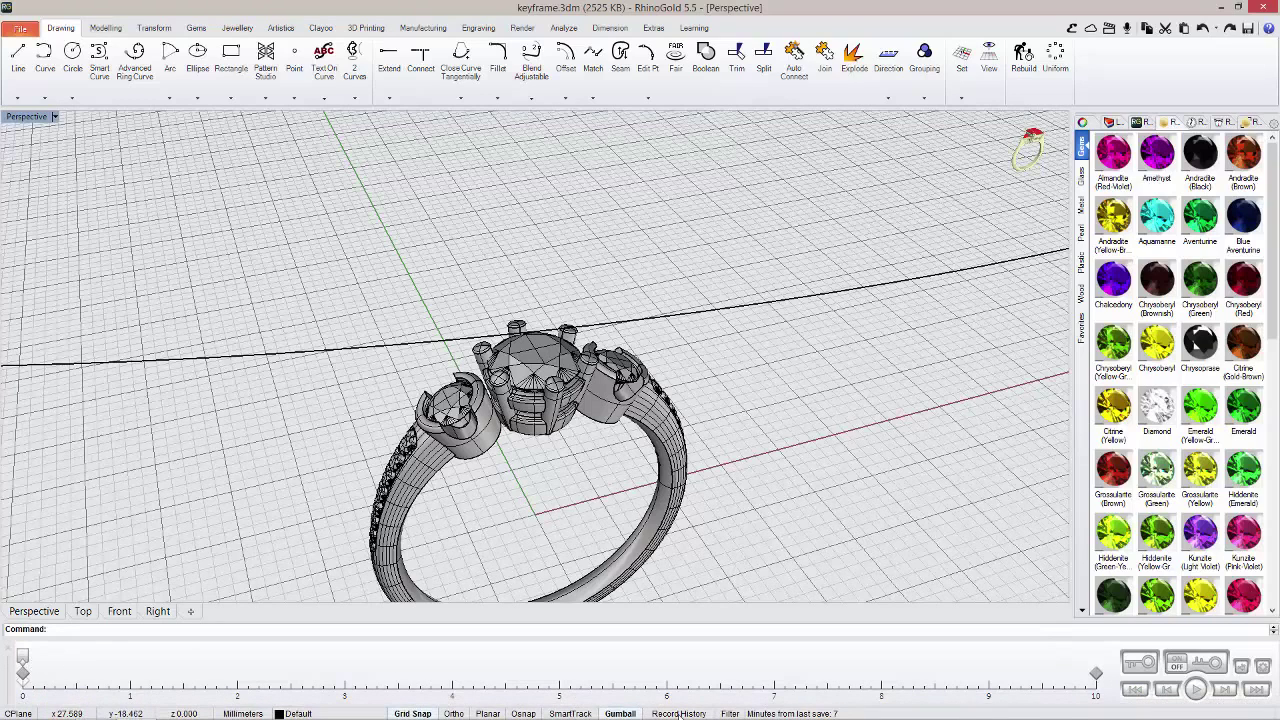
pyautogui.click(1226, 690)
pyautogui.click(1226, 690)
pyautogui.click(1226, 690)
pyautogui.click(1175, 697)
pyautogui.click(1175, 697)
pyautogui.click(1175, 697)
# Step: Delete the ellipse around the ring and reset the camera target point to the origin at X 0, Y 0, Z 0
pyautogui.click(732, 314)
pyautogui.press('Delete')
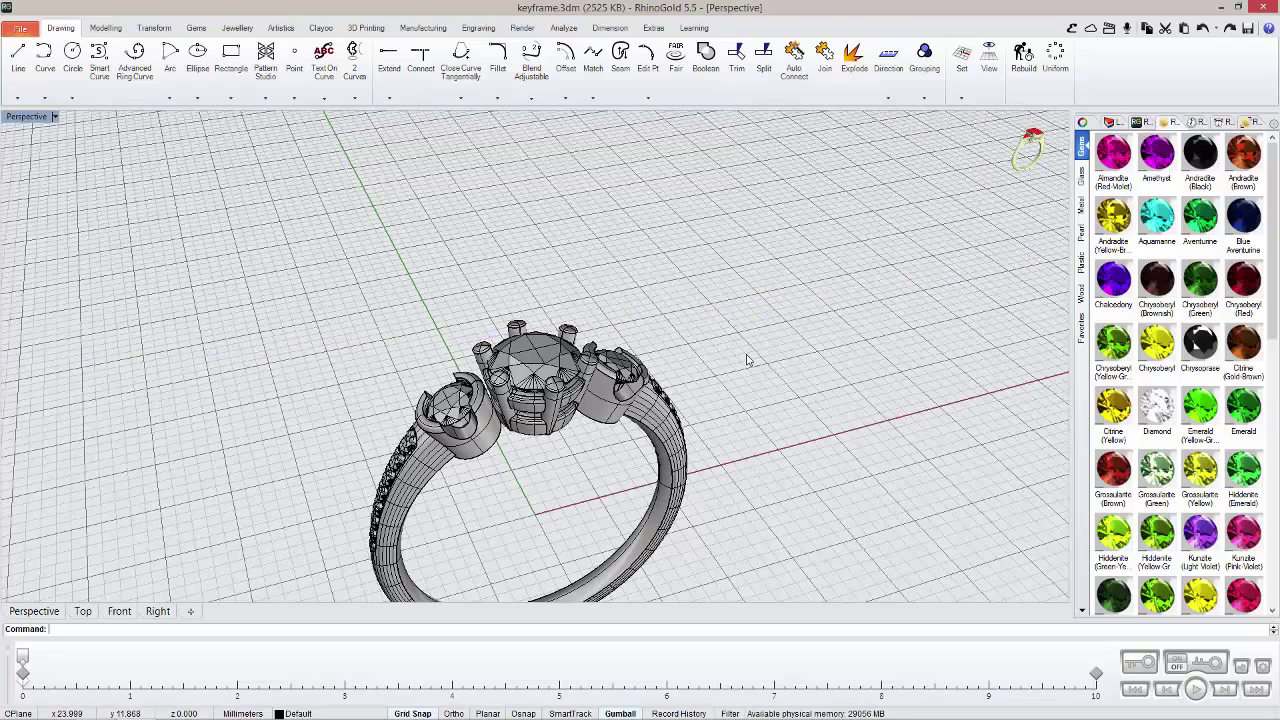
pyautogui.click(1240, 665)
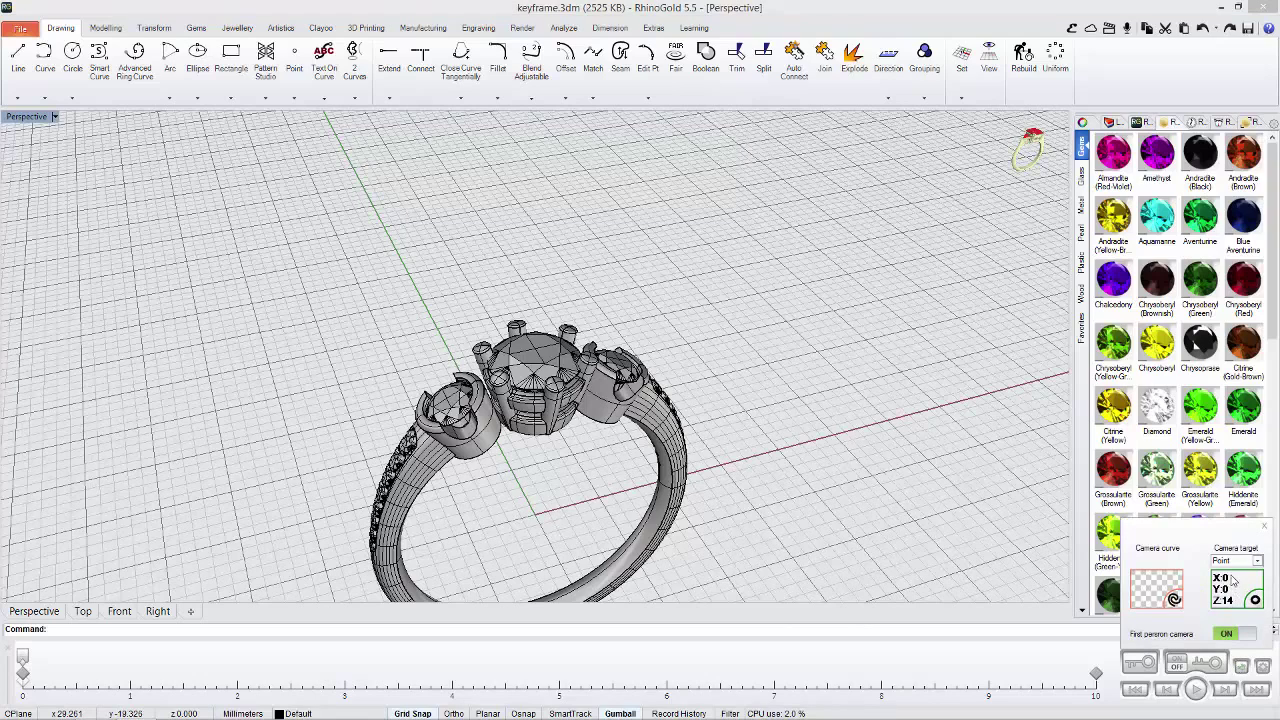
pyautogui.click(1236, 593)
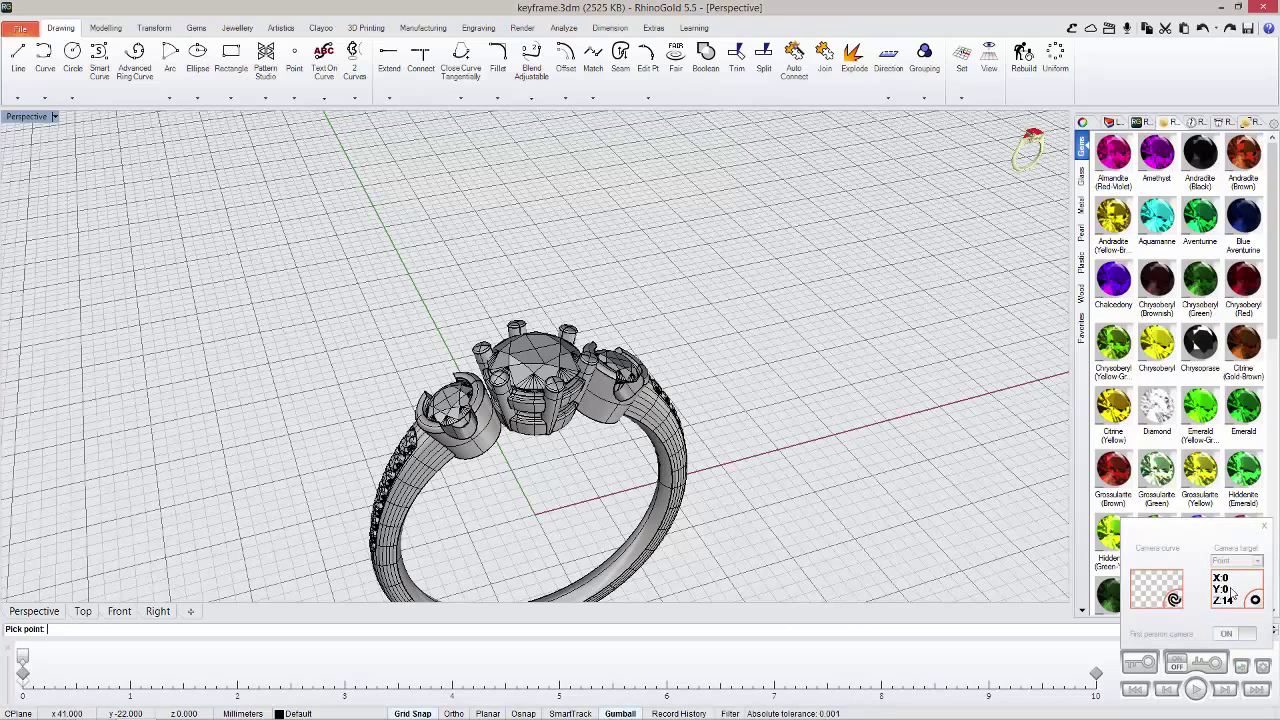
pyautogui.click(537, 519)
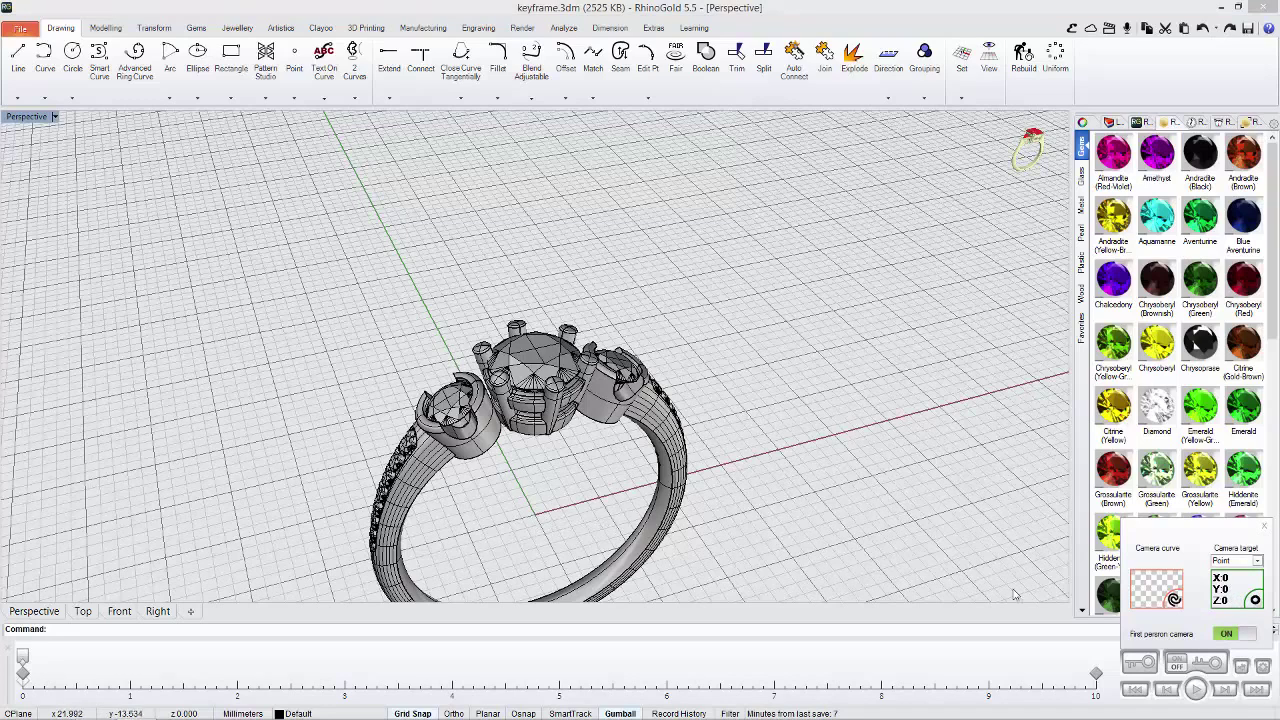
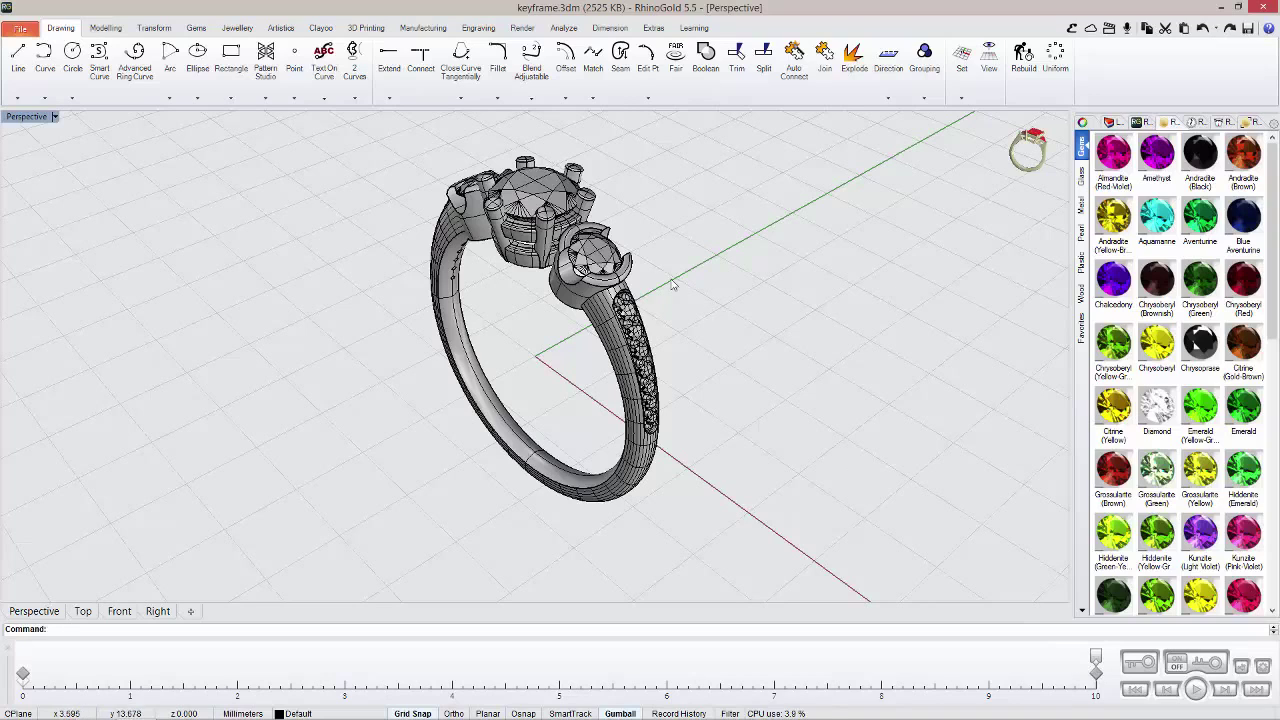
# Step: Select all the gems and keyframe their position in the ring at 10 seconds
pyautogui.middleClick(569, 371)
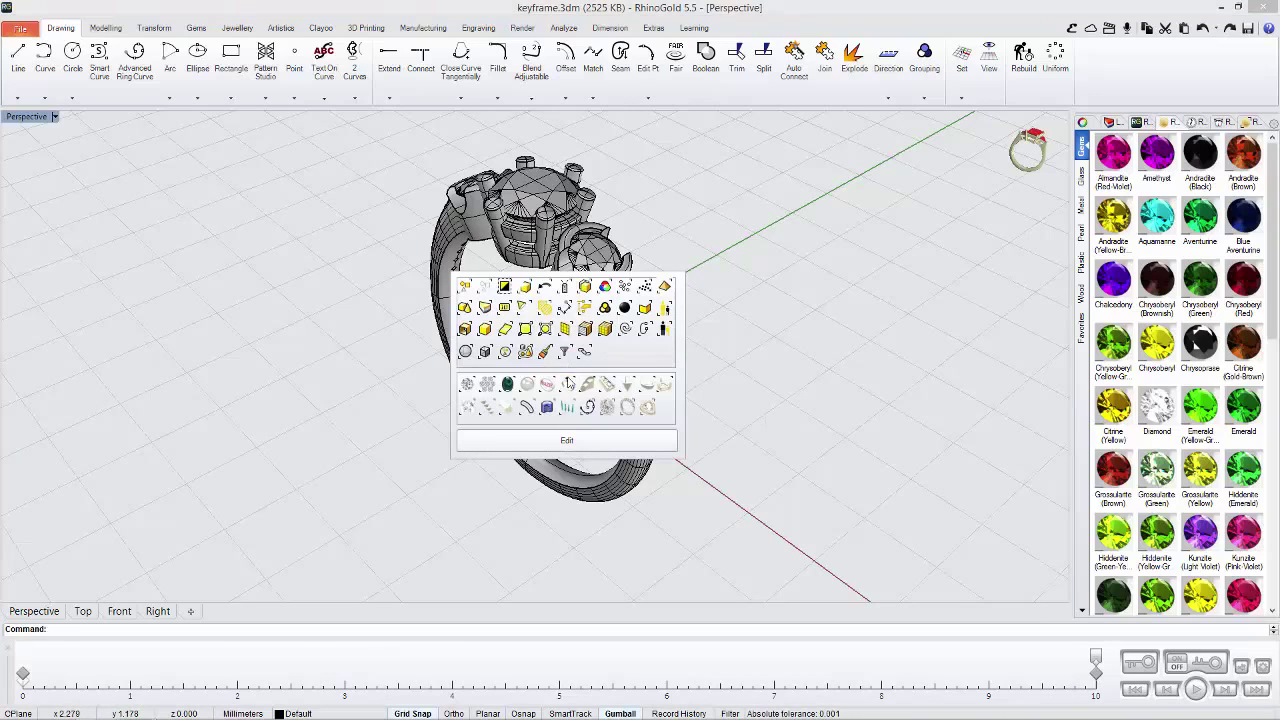
pyautogui.click(466, 381)
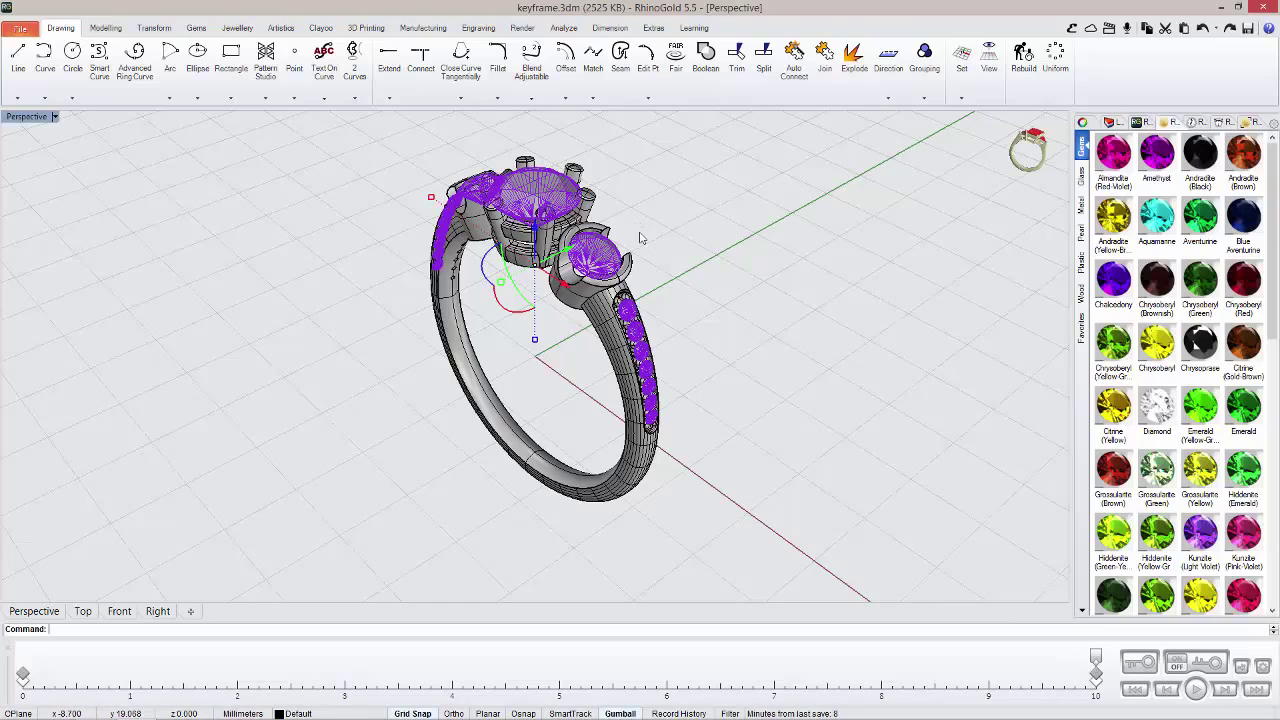
pyautogui.click(693, 400)
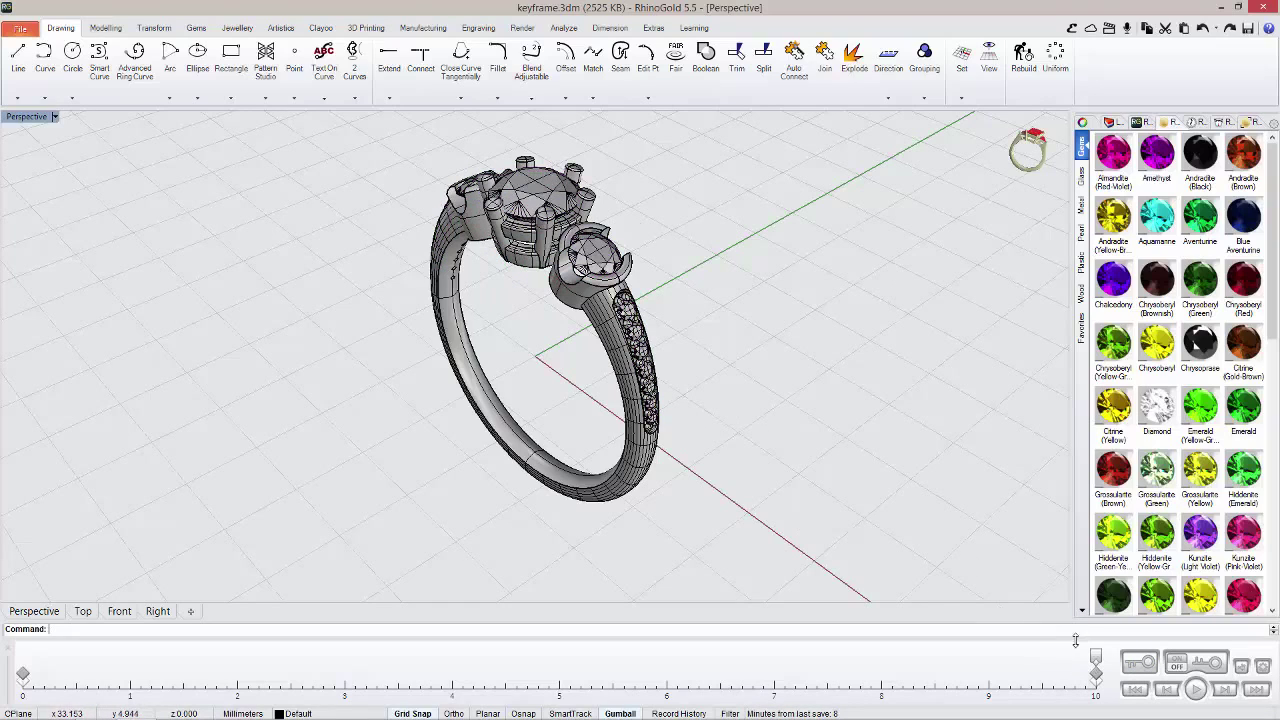
# Step: Go to 0 seconds on the timeline, select all the gems and move them up out of their settings by 40 mm
pyautogui.moveTo(1095, 658); pyautogui.dragTo(22, 662)
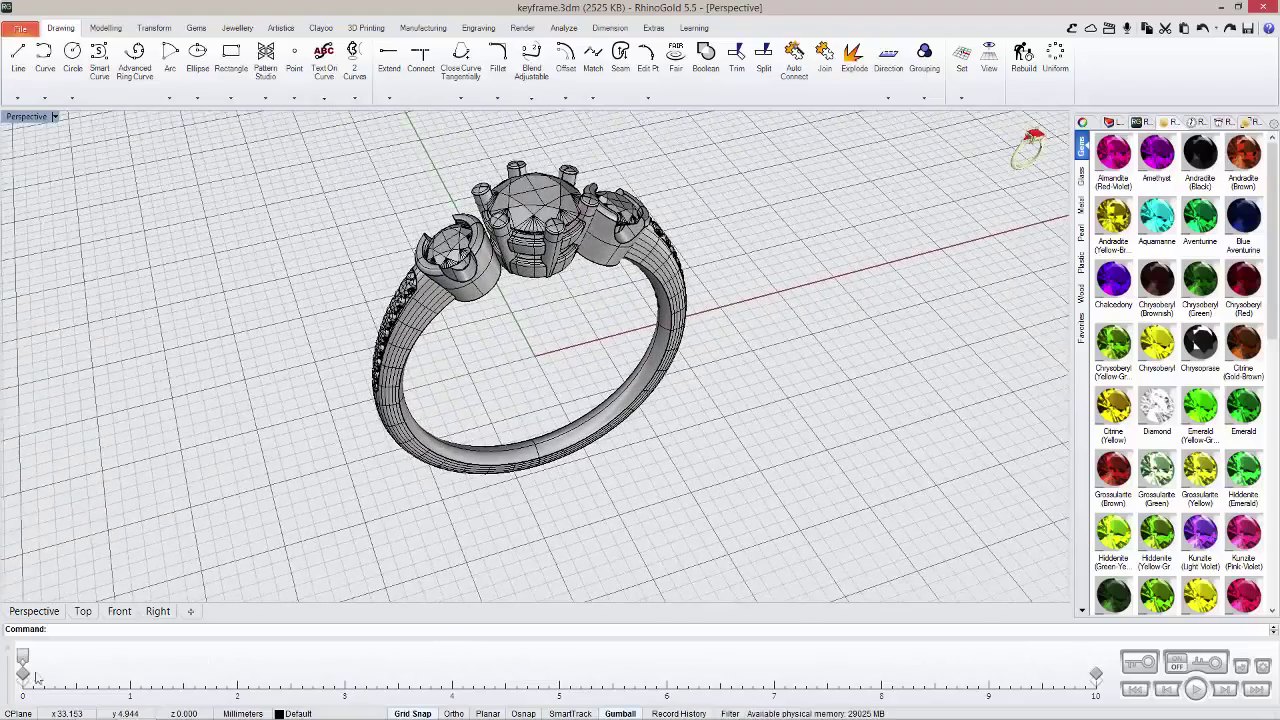
pyautogui.middleClick(525, 380)
pyautogui.click(425, 407)
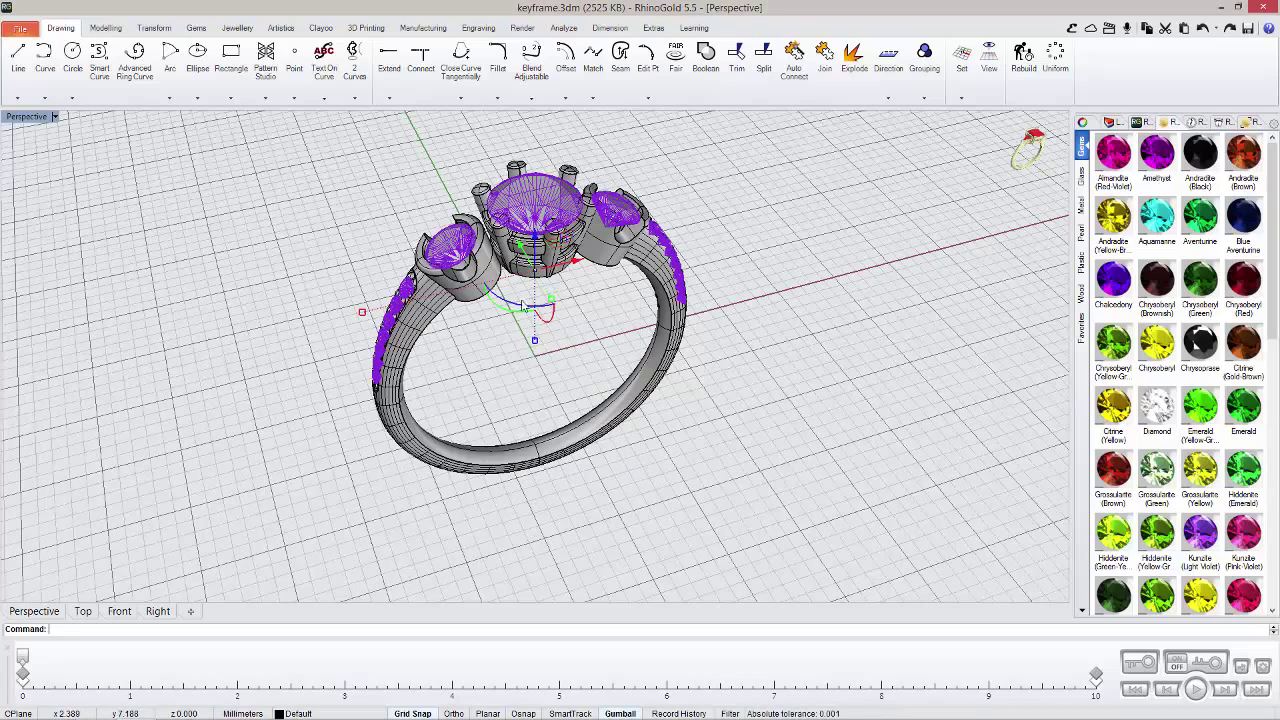
pyautogui.click(198, 31)
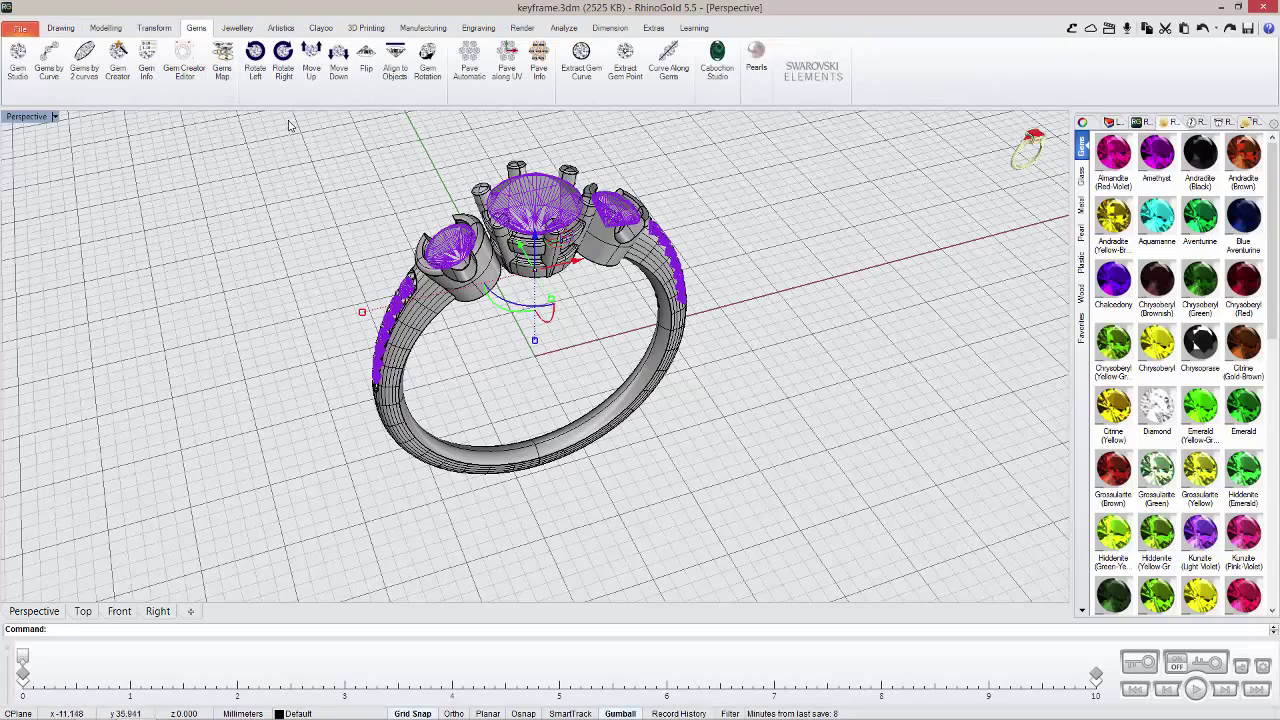
pyautogui.click(303, 95)
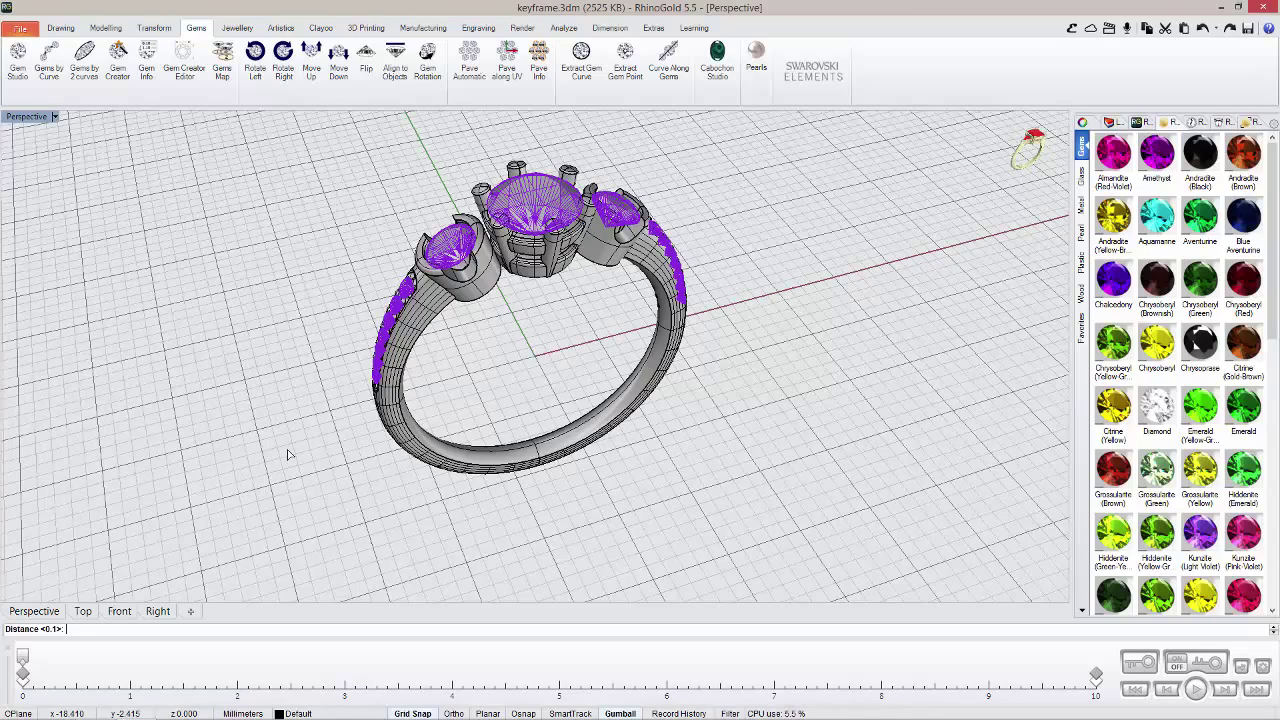
pyautogui.write('40')
pyautogui.press('Return')
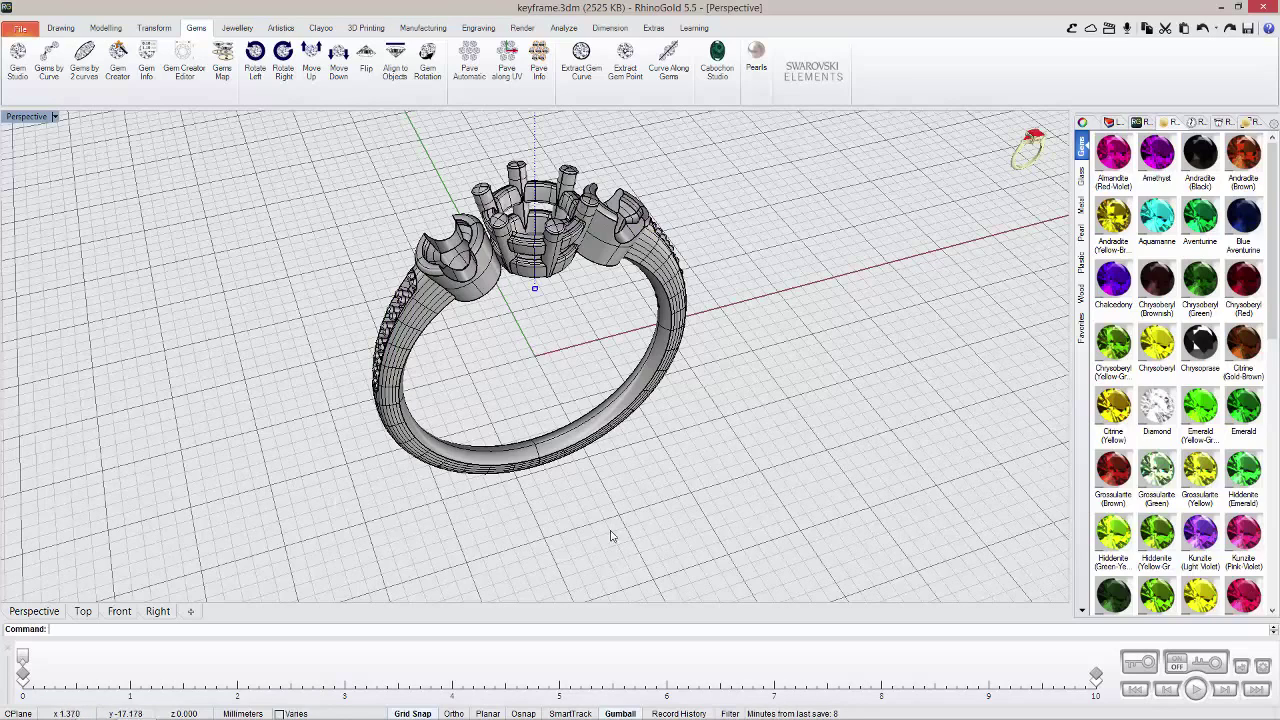
# Step: Keyframe the raised gems at 0 seconds, deselect them and play the animation
pyautogui.middleClick(751, 491)
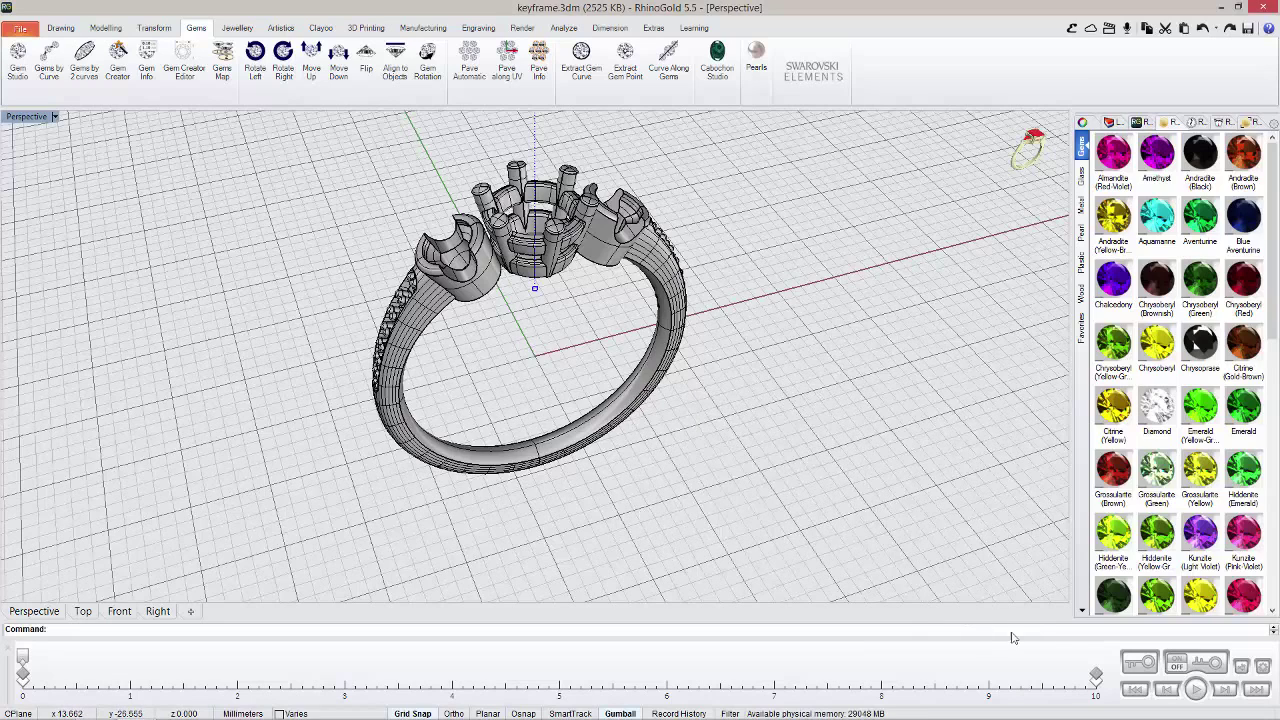
pyautogui.click(1138, 664)
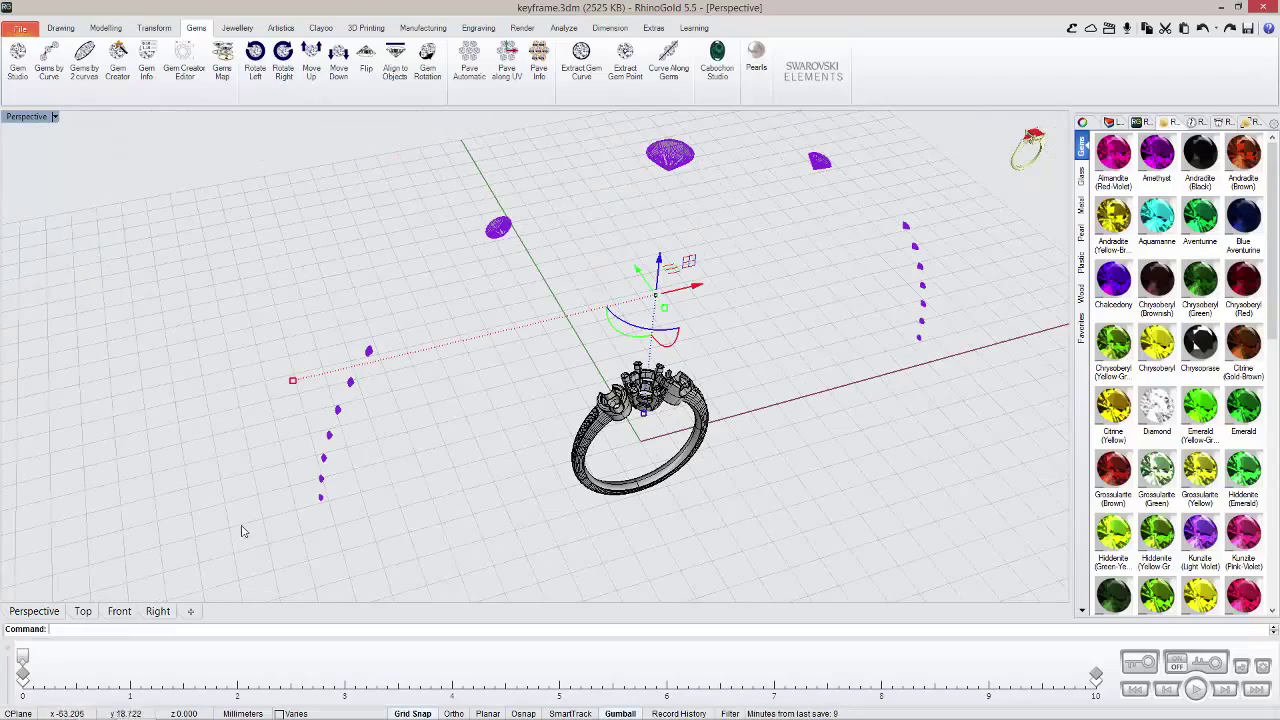
pyautogui.press('Escape')
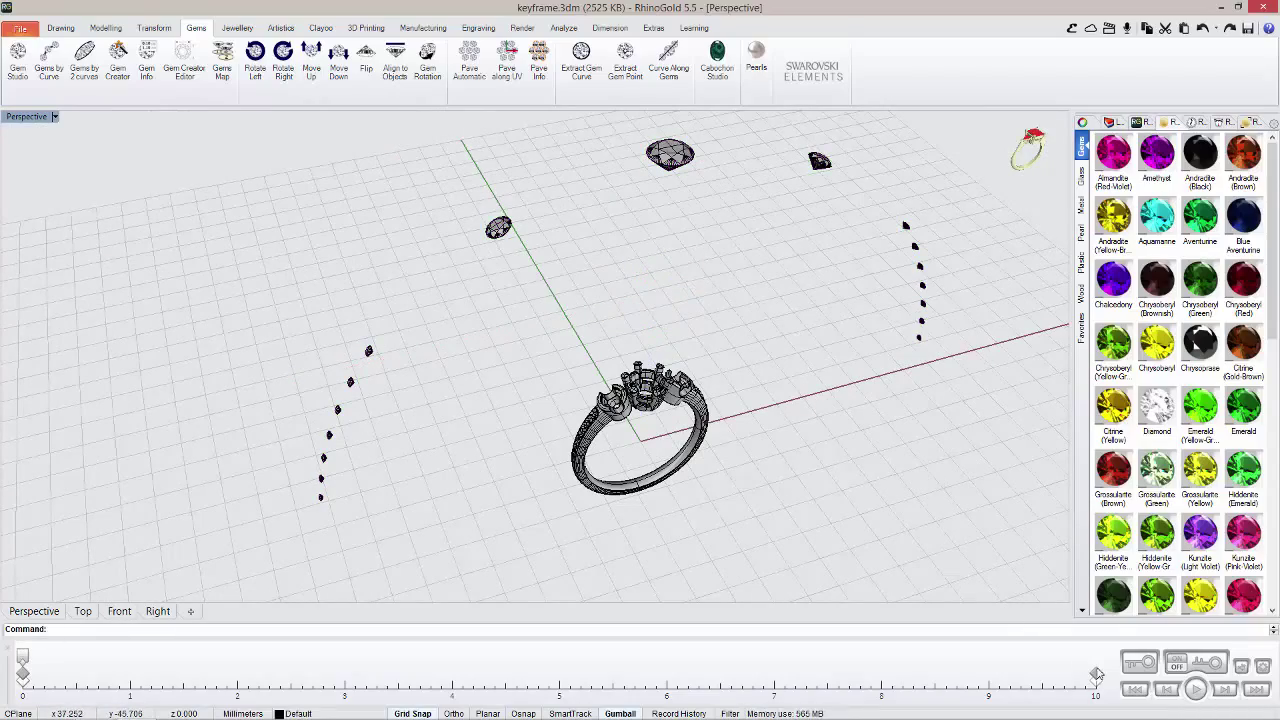
pyautogui.click(1197, 690)
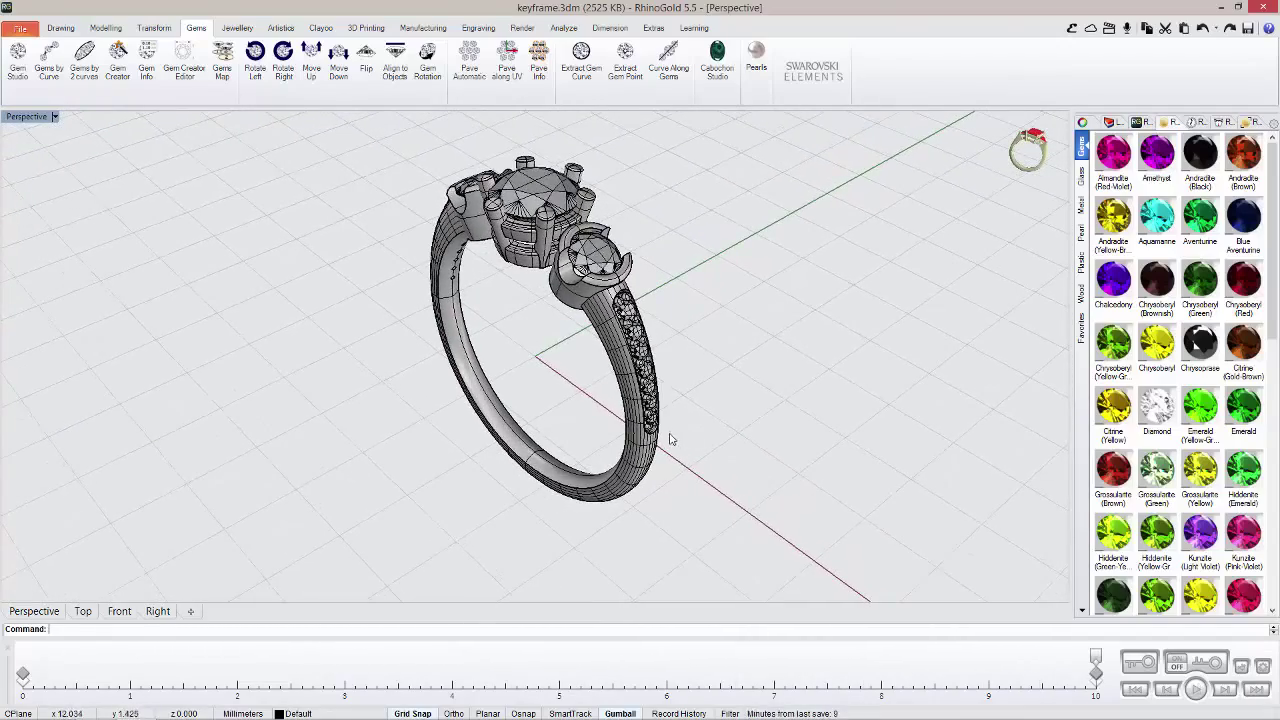
# Step: Keyframe the metal ring as it stands at 10 seconds and, rotated about a quarter turn around the vertical axis, at 0 seconds
pyautogui.click(580, 312)
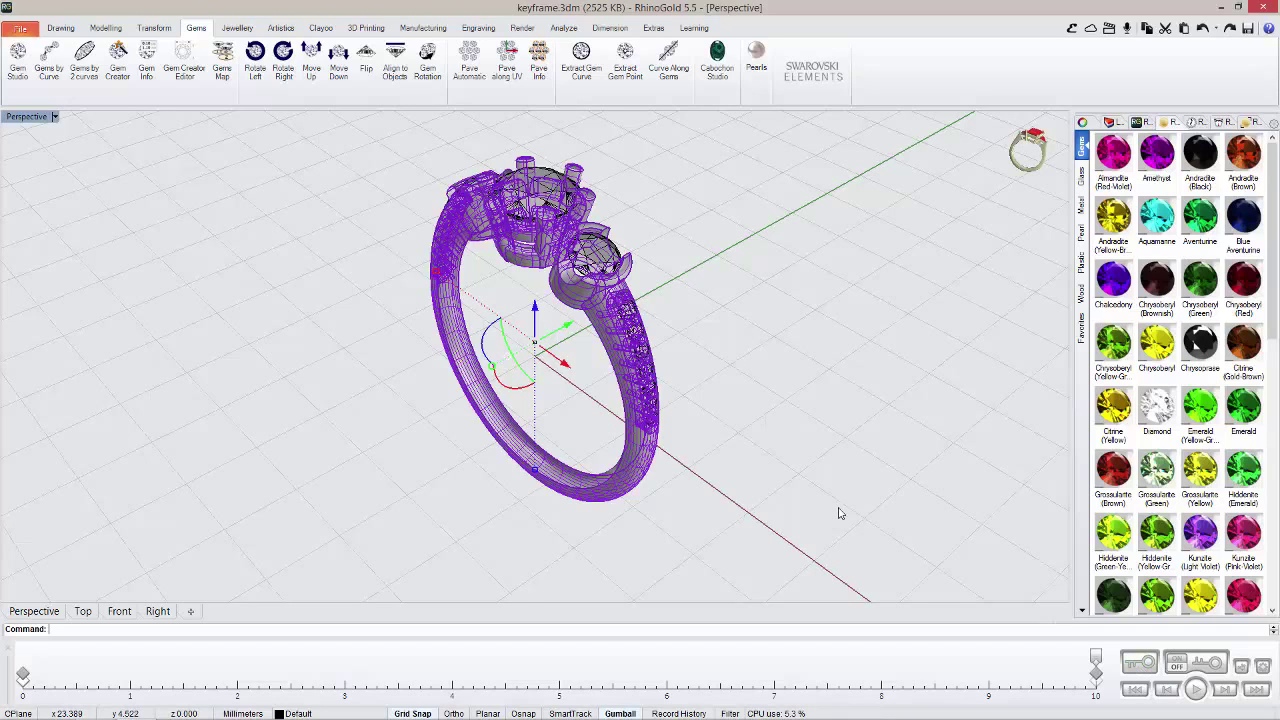
pyautogui.press('Escape')
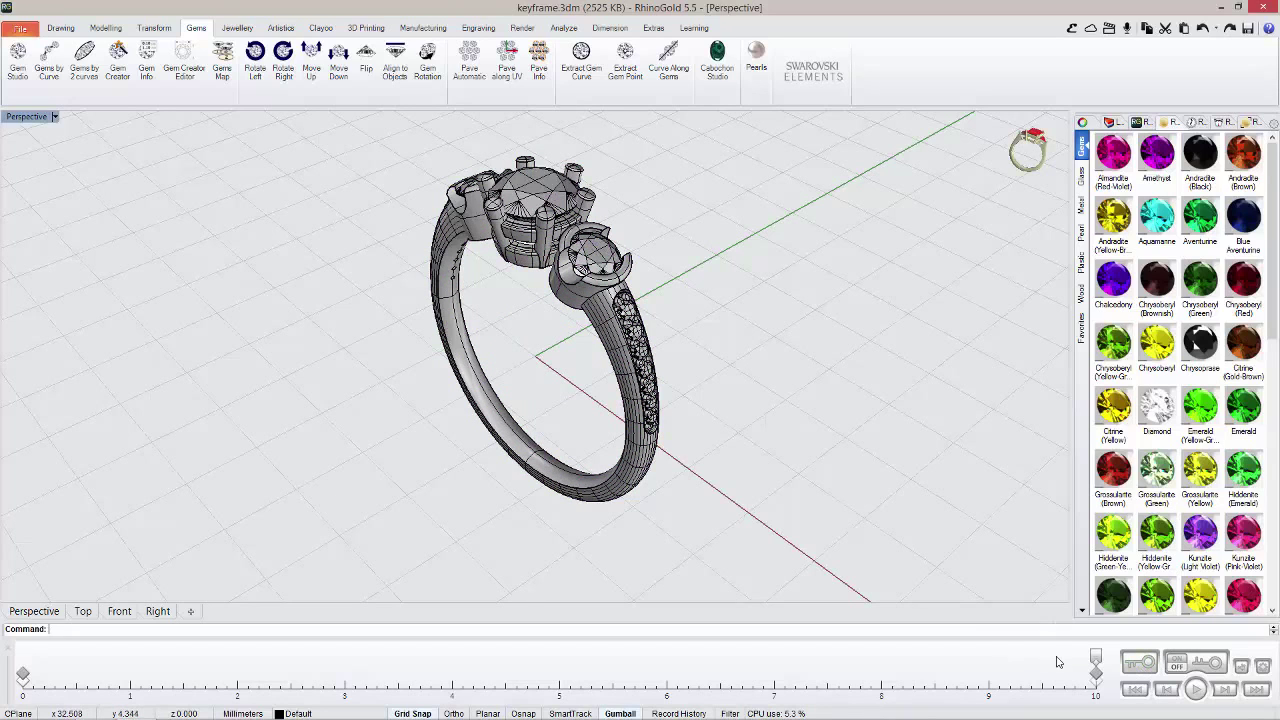
pyautogui.moveTo(1095, 660); pyautogui.dragTo(22, 655)
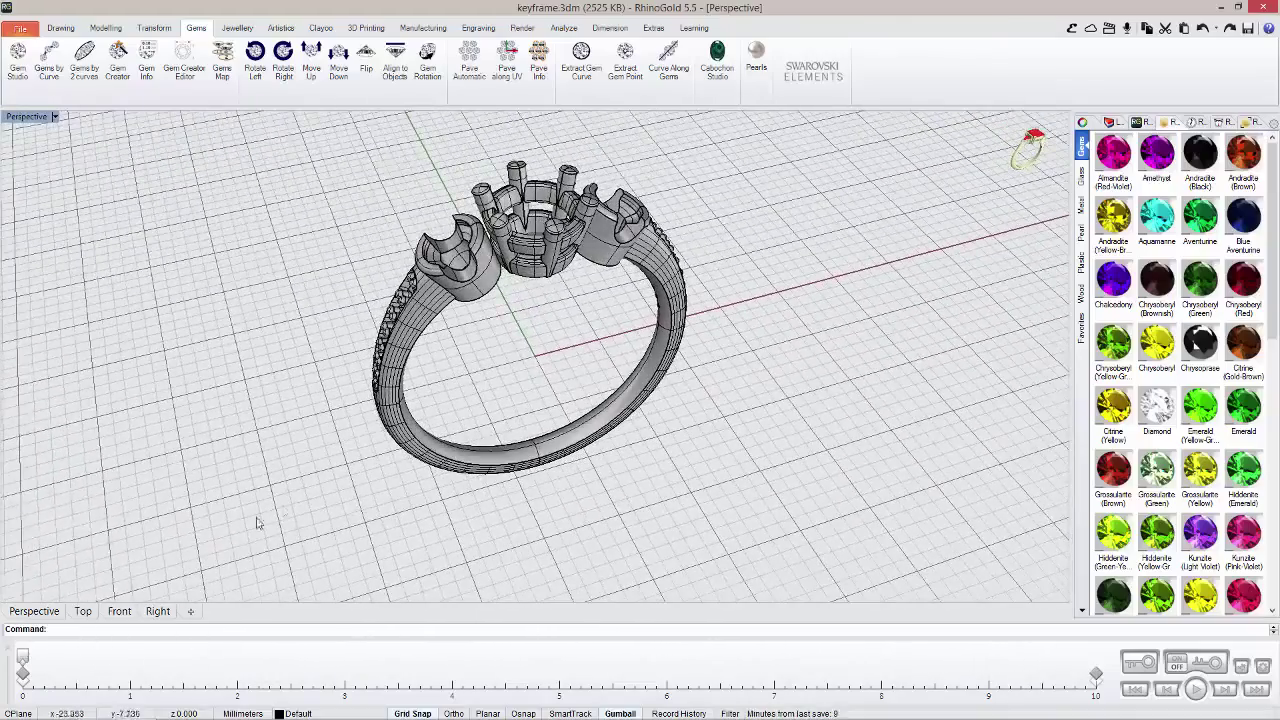
pyautogui.click(393, 400)
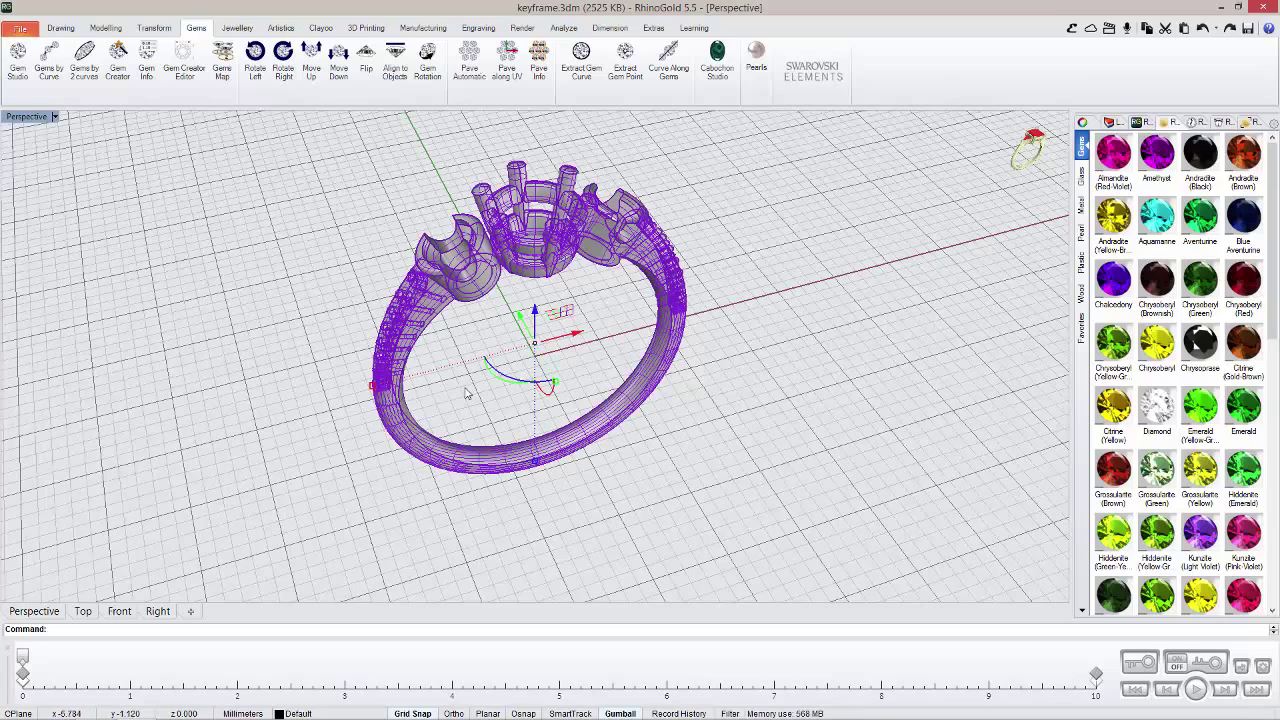
pyautogui.moveTo(498, 376); pyautogui.dragTo(560, 390)
pyautogui.click(1136, 666)
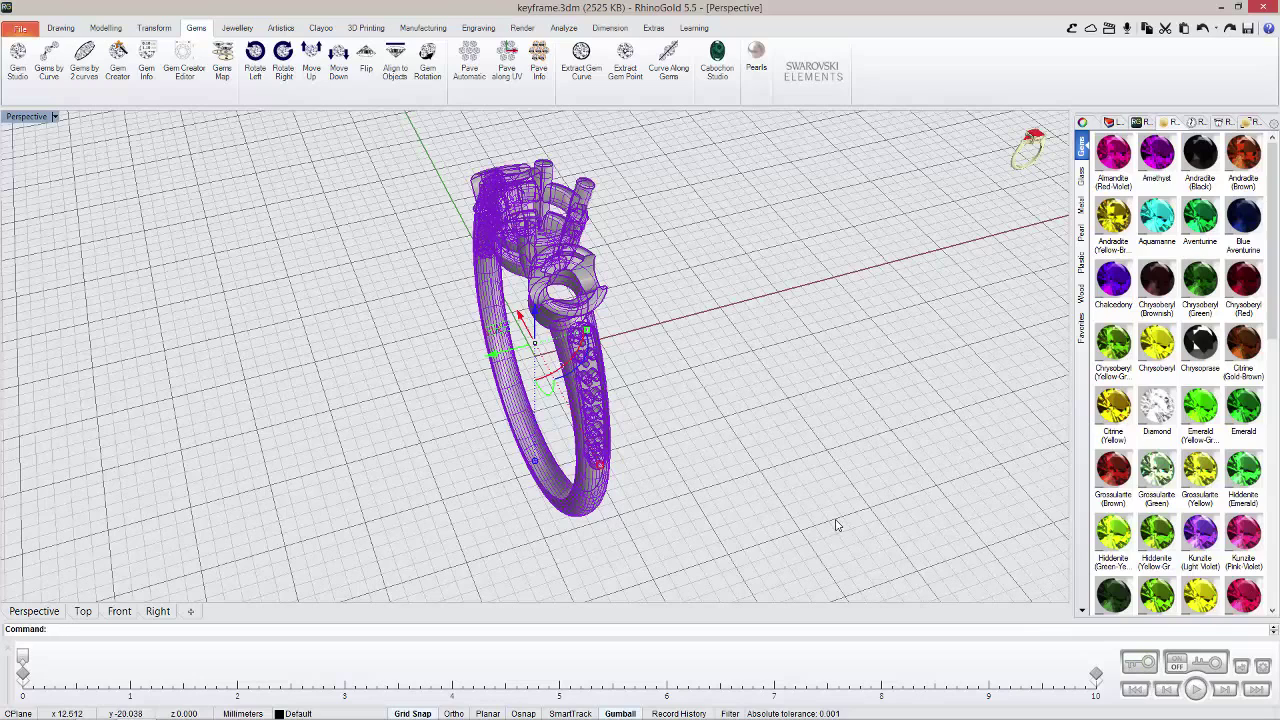
pyautogui.press('Escape')
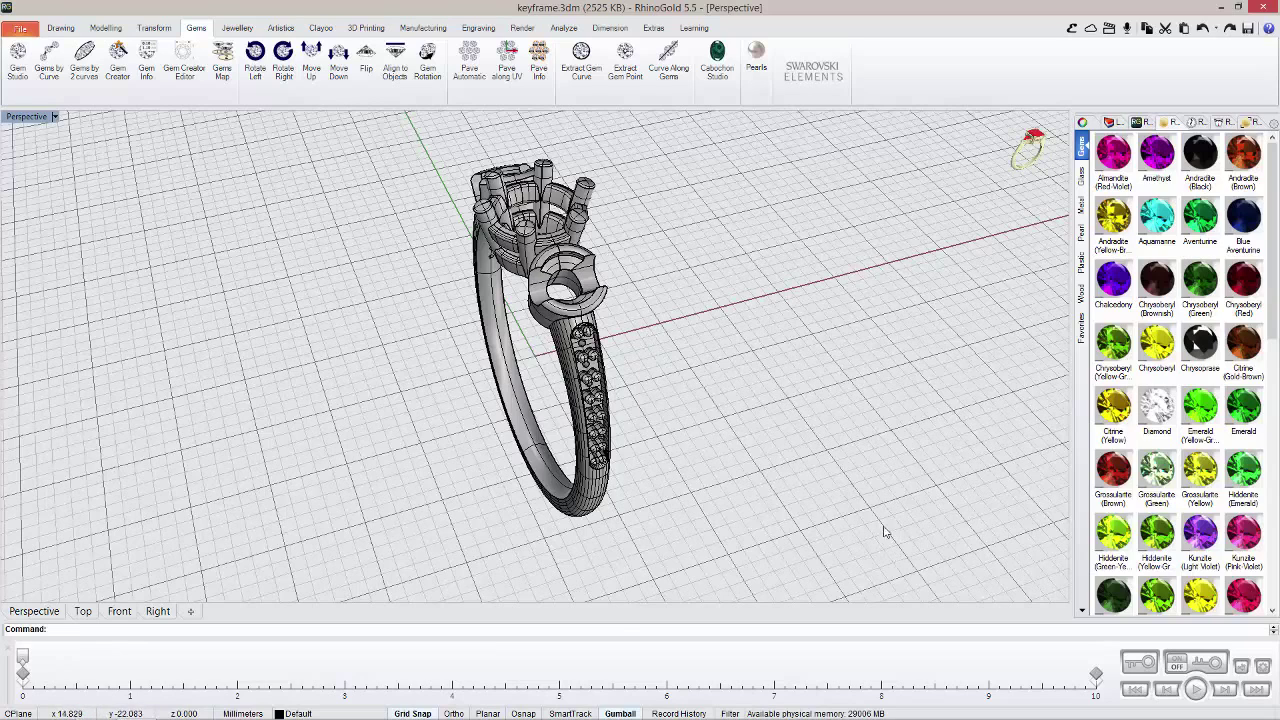
# Step: Play the complete animation of the rotating ring and descending gems twice
pyautogui.click(1197, 689)
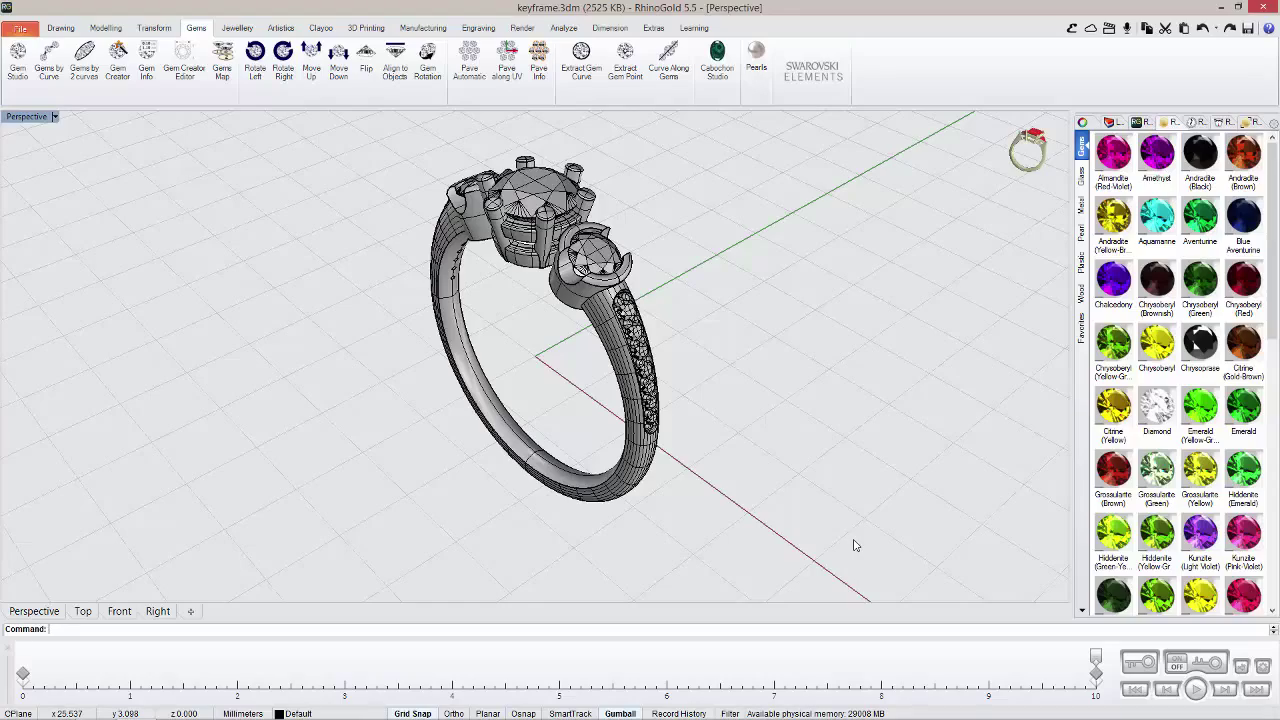
pyautogui.click(1197, 690)
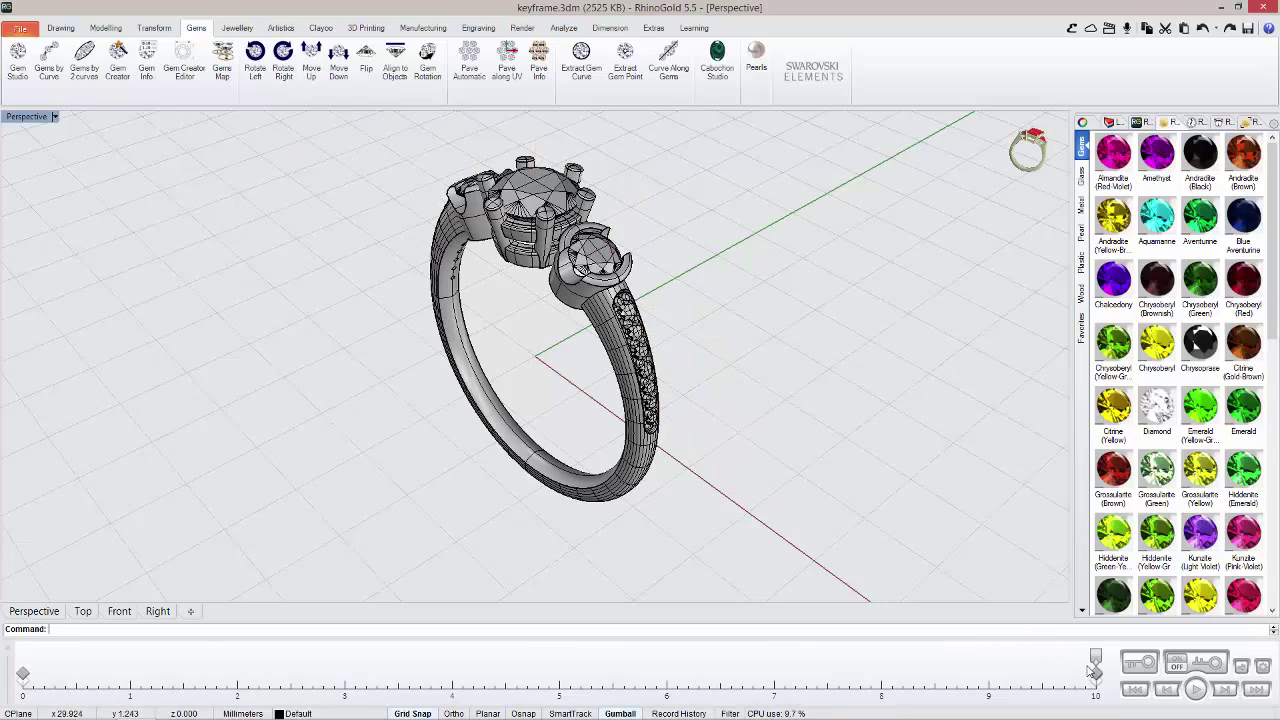
# Step: Open the animation video settings and set the frame rate to 25 fps
pyautogui.click(1263, 668)
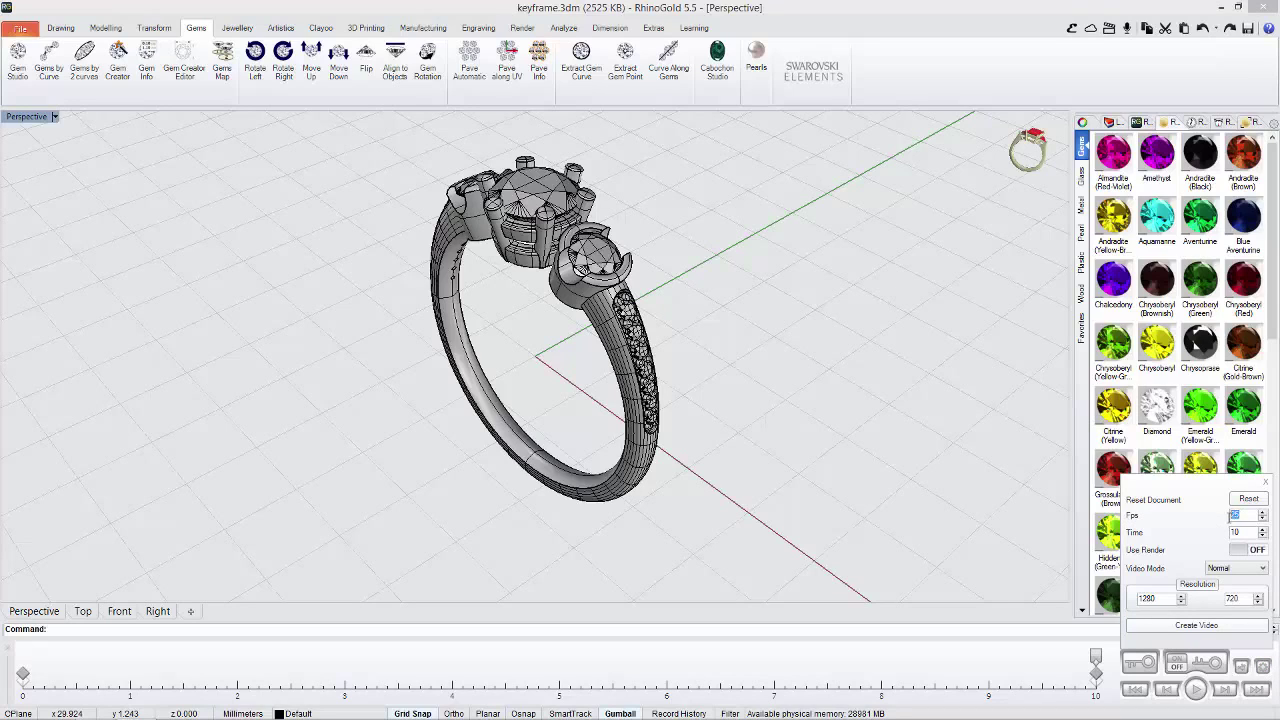
pyautogui.doubleClick(1241, 515)
pyautogui.write('25')
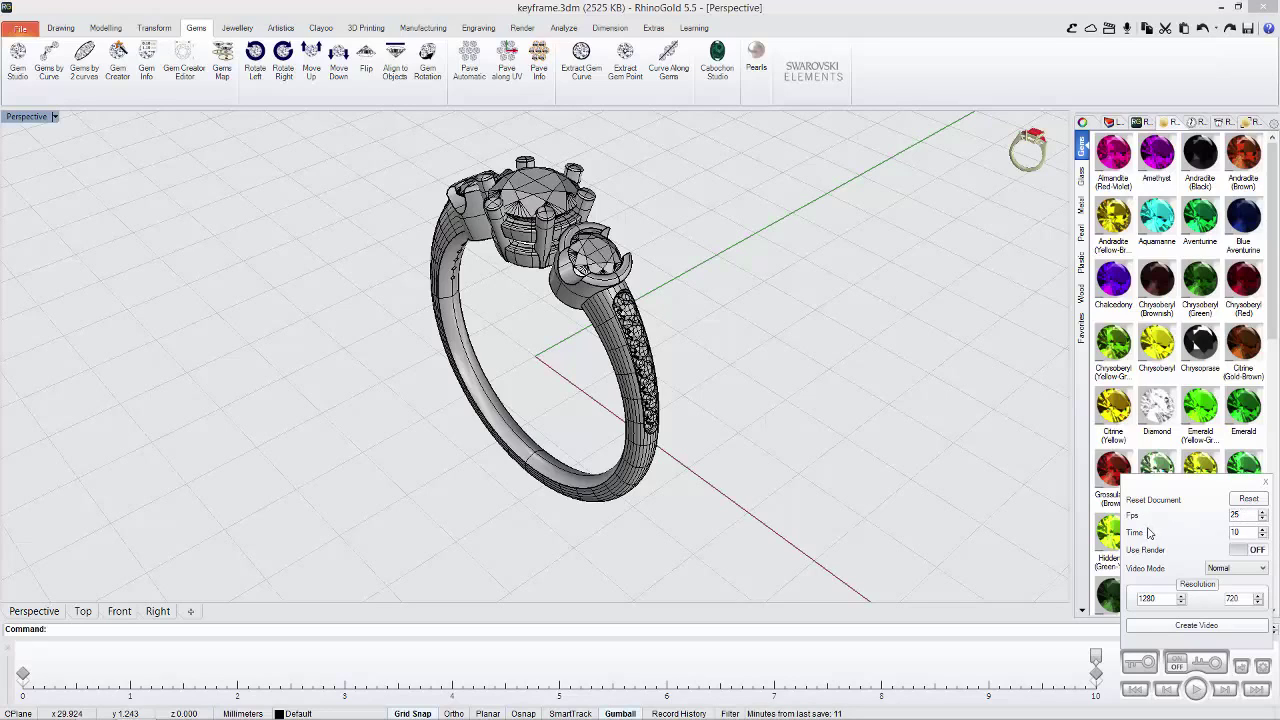
# Step: Keep the video time at 10 seconds and turn on Use Render in the animation video settings
pyautogui.doubleClick(1237, 532)
pyautogui.moveTo(1241, 532); pyautogui.dragTo(1228, 534)
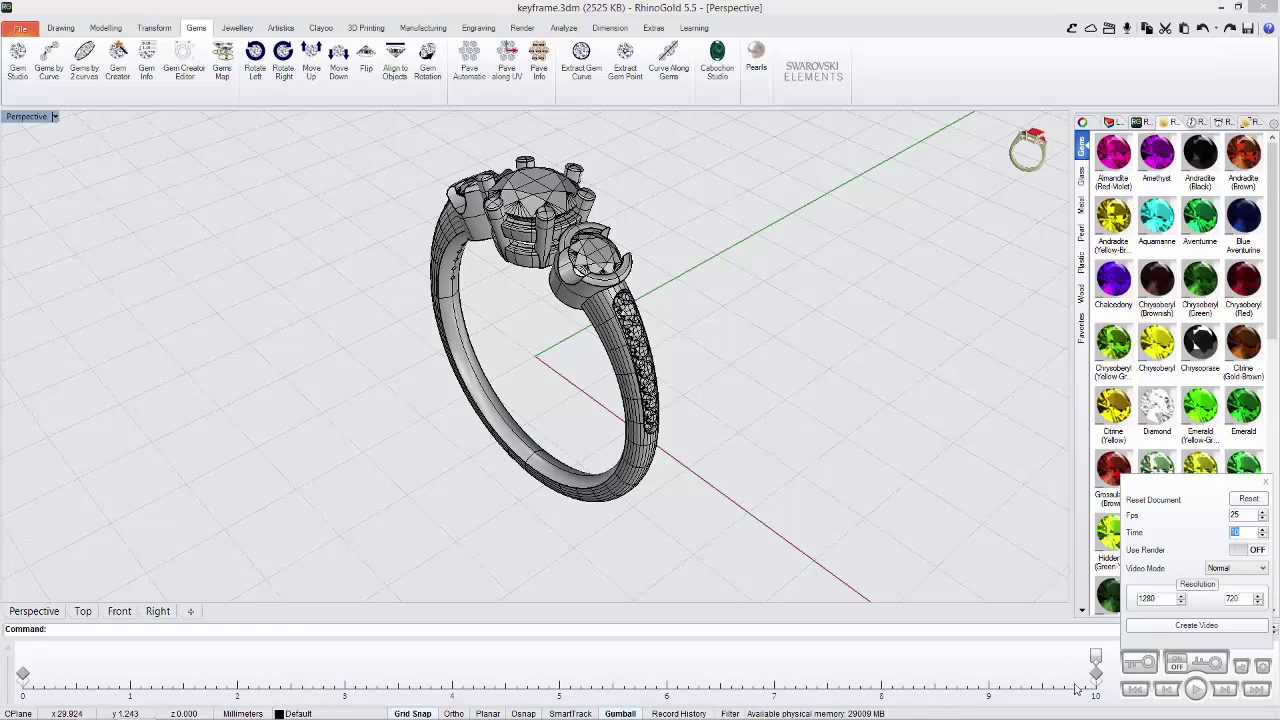
pyautogui.click(1247, 532)
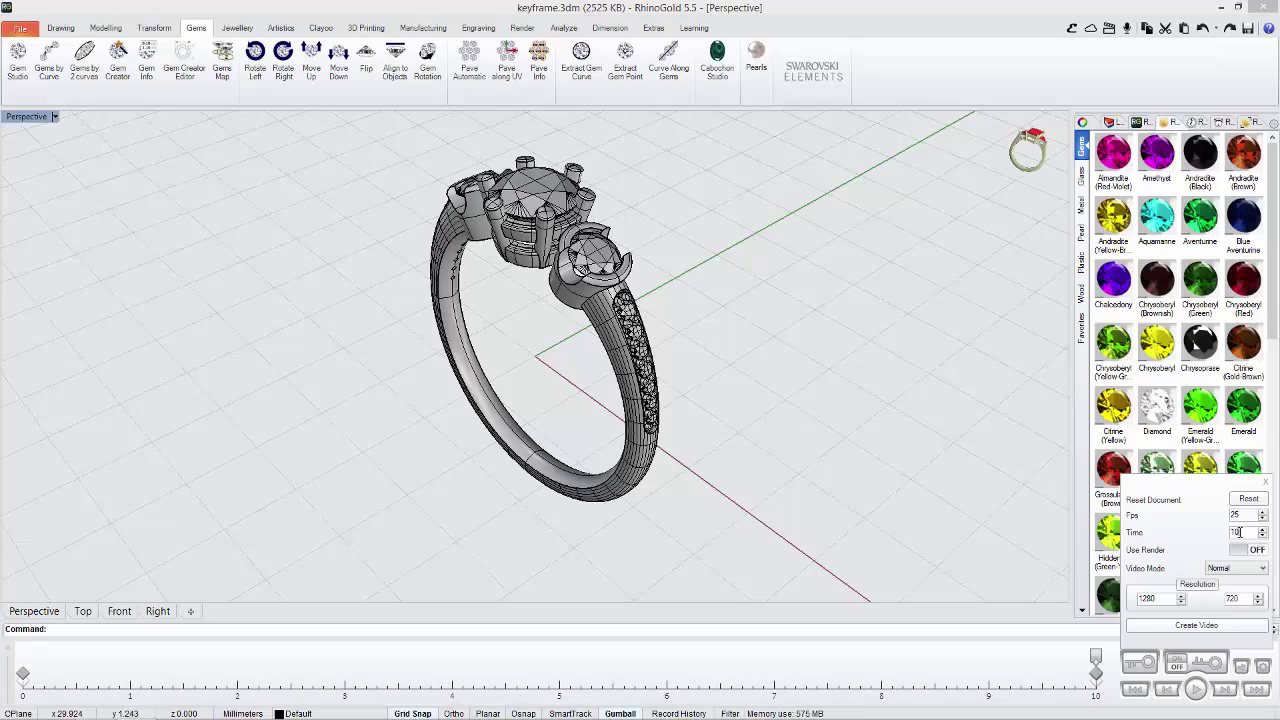
pyautogui.click(1100, 681)
pyautogui.moveTo(1240, 534); pyautogui.dragTo(1219, 542)
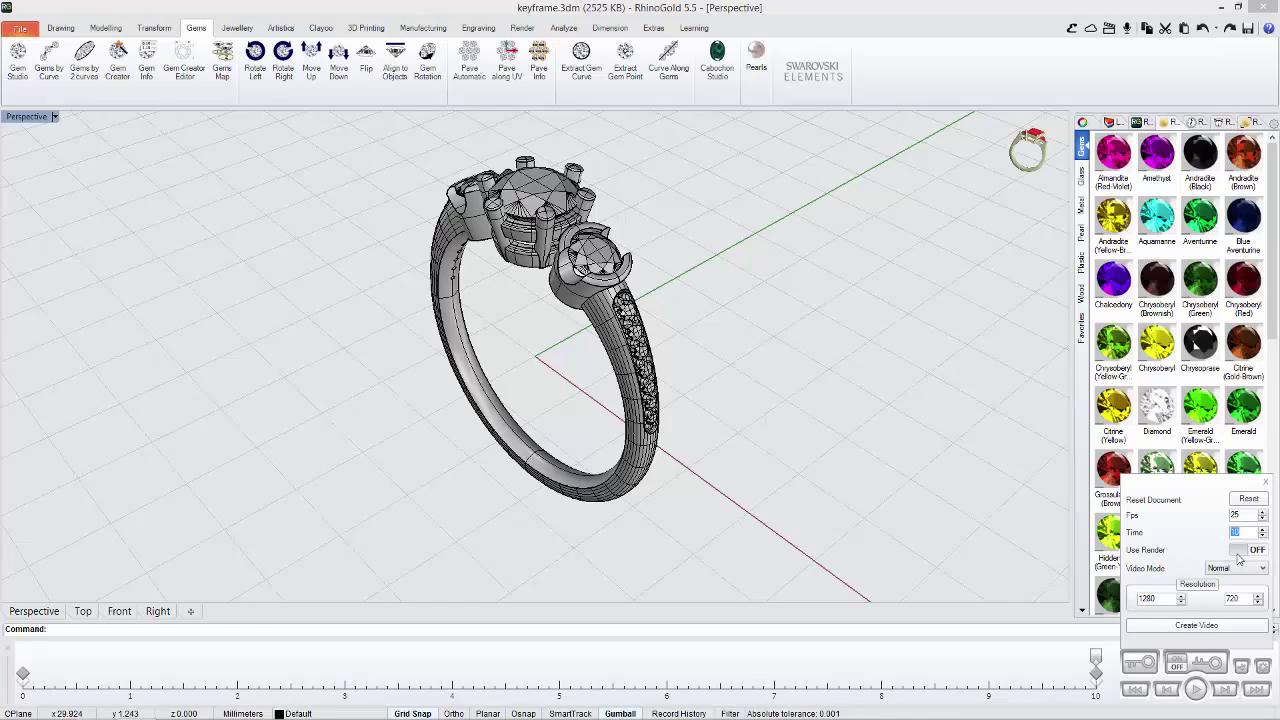
pyautogui.click(1255, 551)
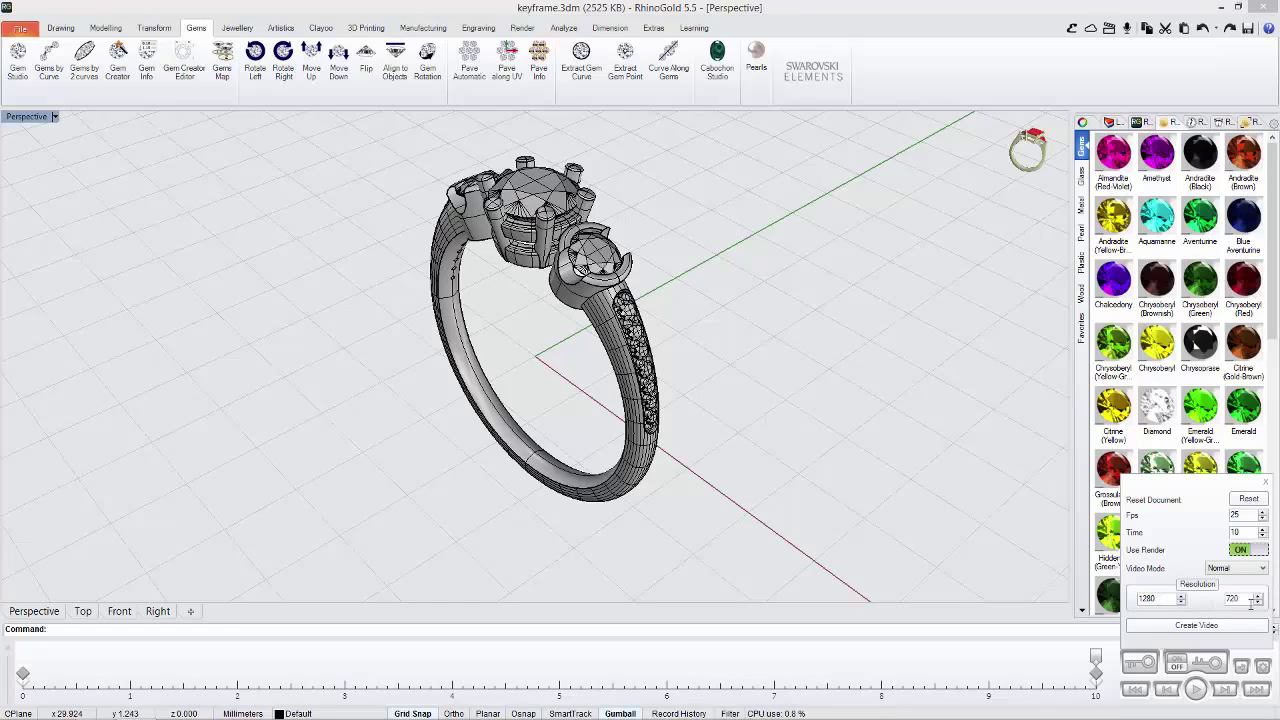
pyautogui.click(1180, 625)
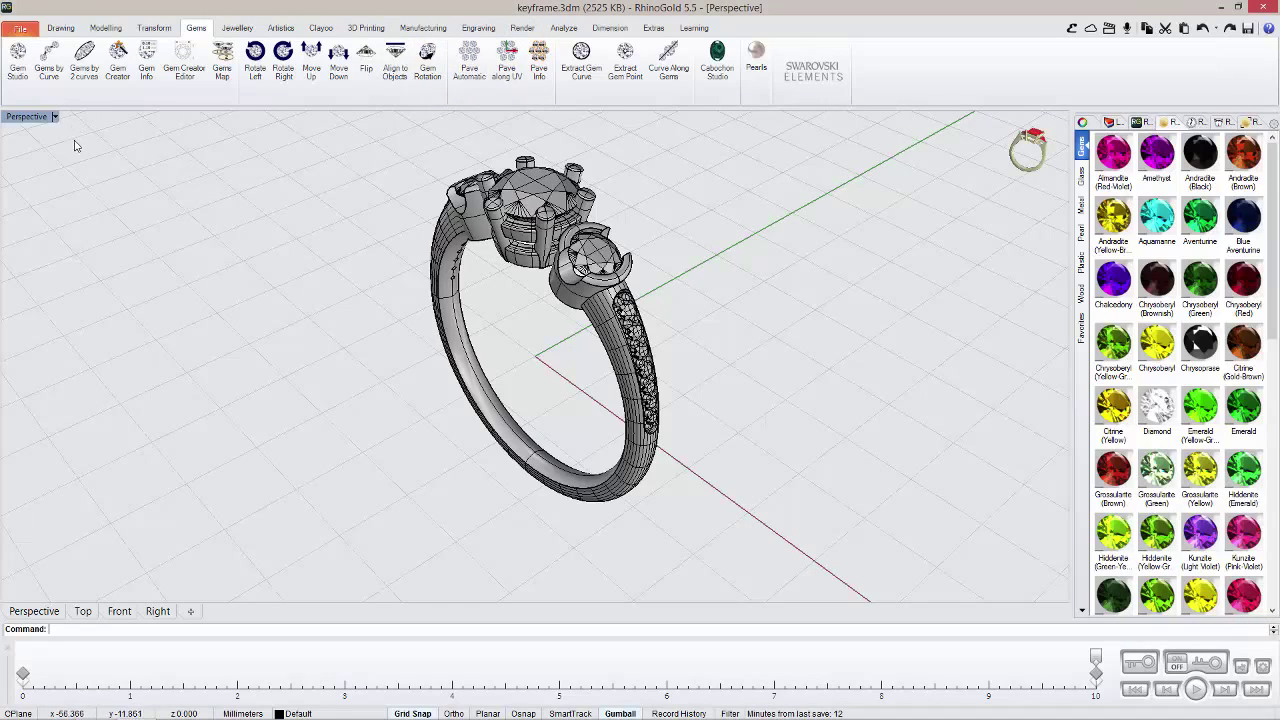
# Step: Reopen the animation video settings and reset the document
pyautogui.click(522, 27)
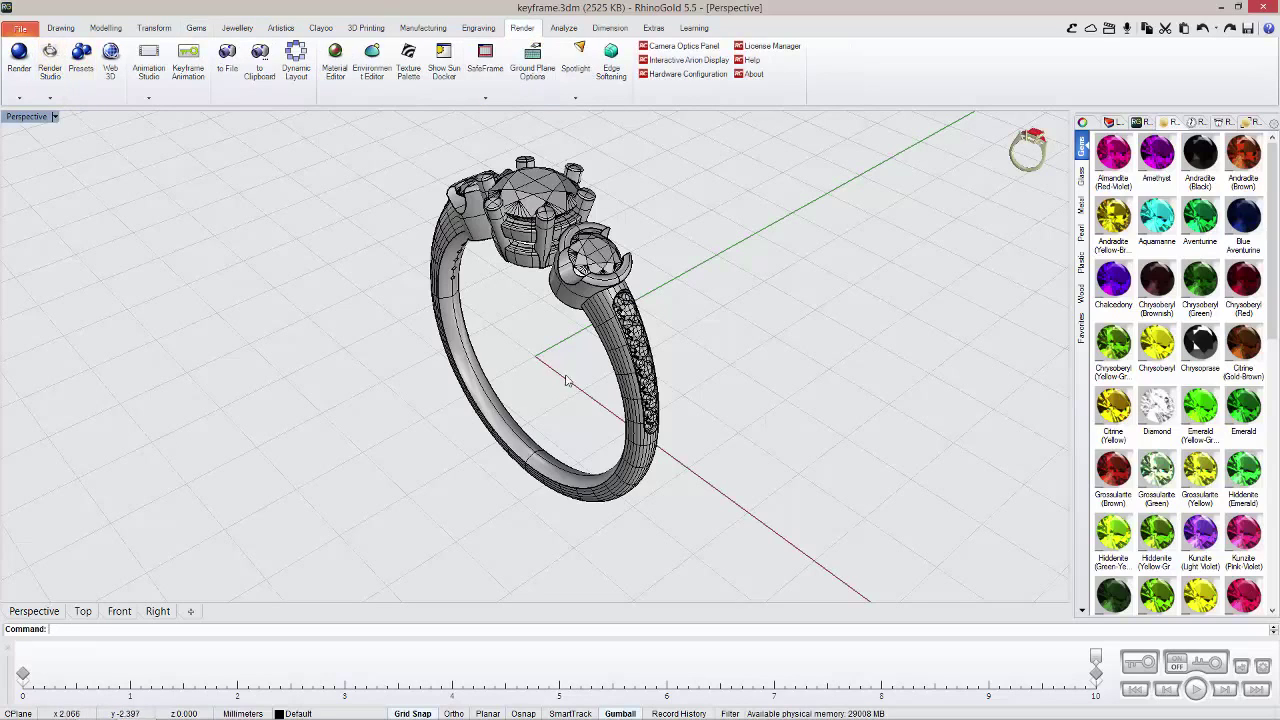
pyautogui.click(1213, 662)
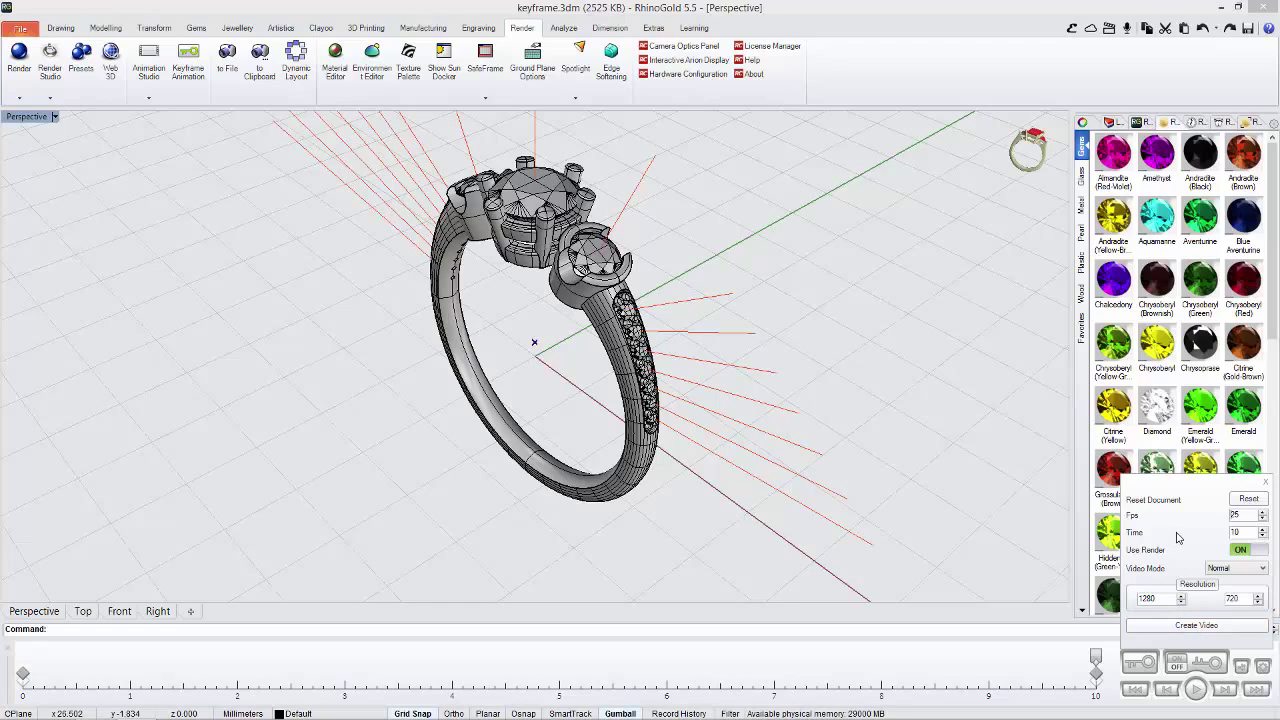
pyautogui.click(1251, 500)
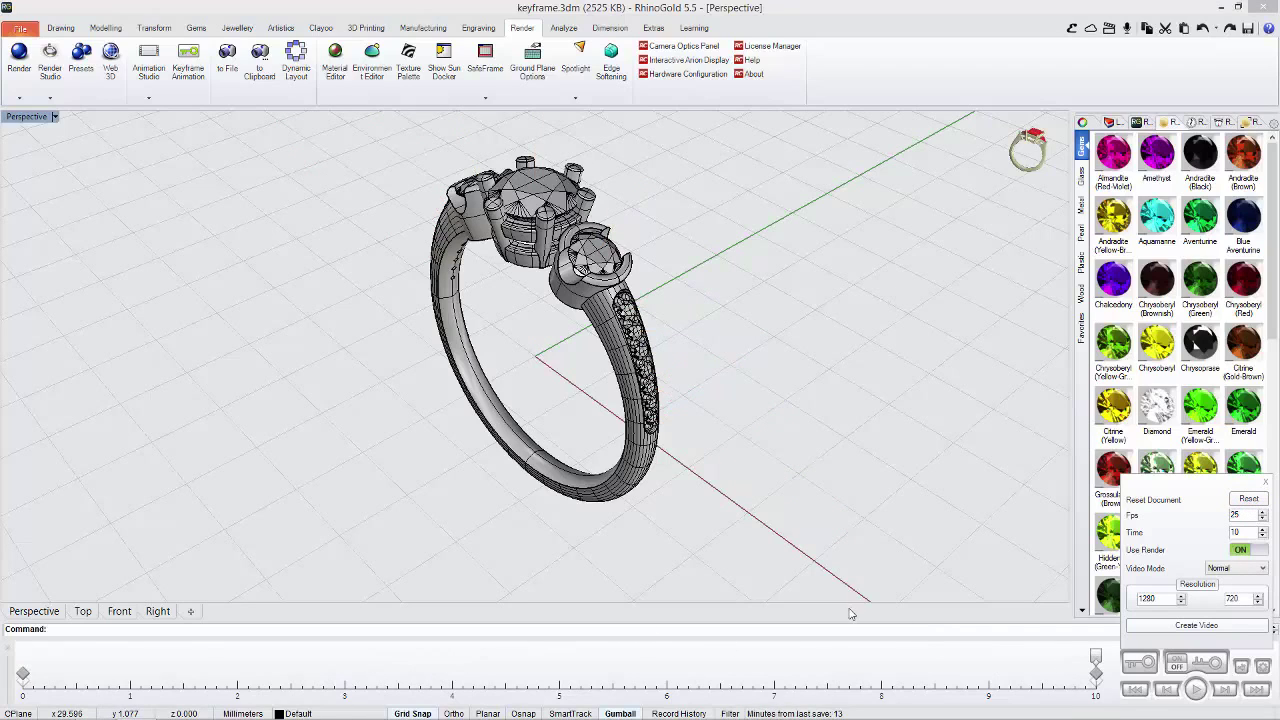
# Step: Choose Normal as the video mode and close the animation video settings
pyautogui.click(1215, 569)
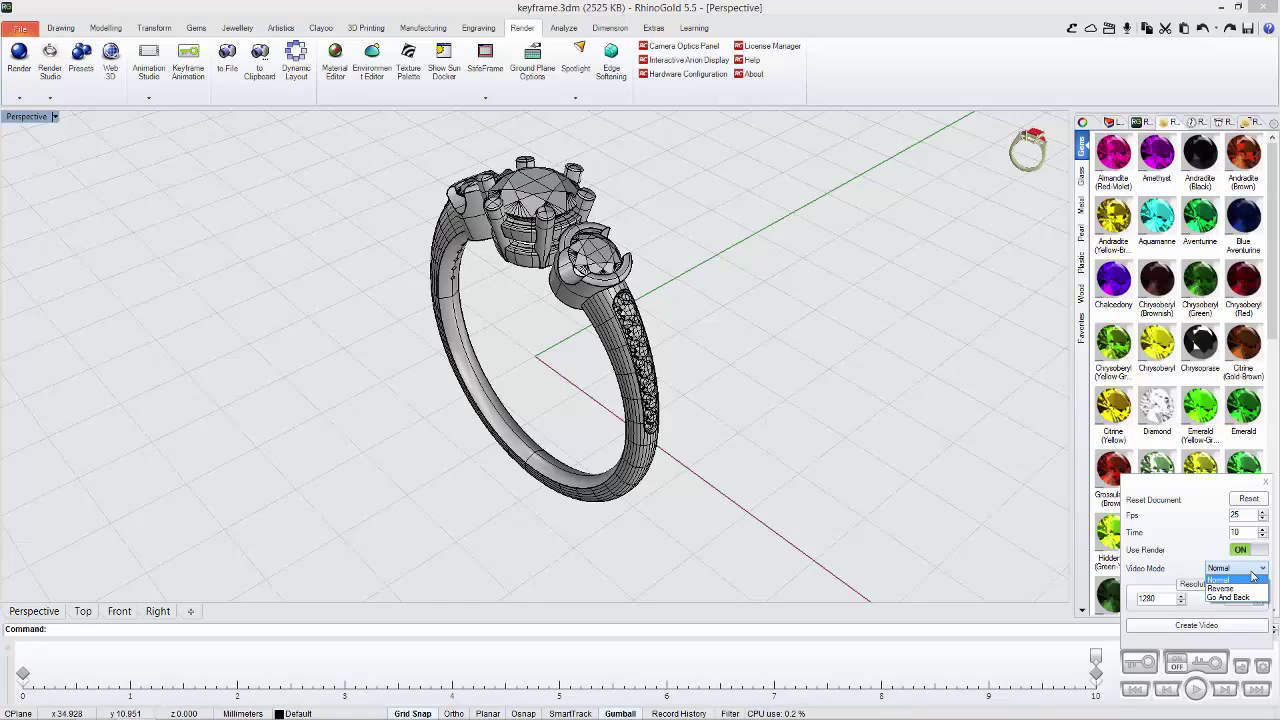
pyautogui.click(1252, 577)
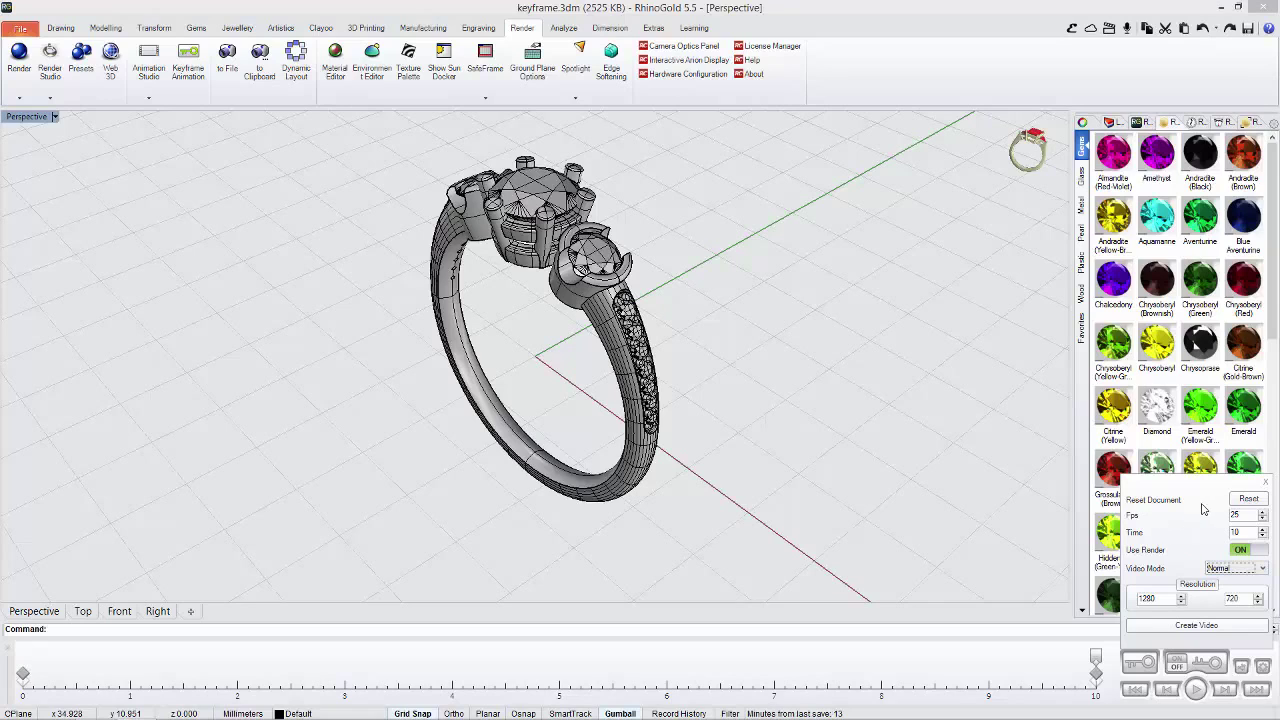
pyautogui.click(1267, 485)
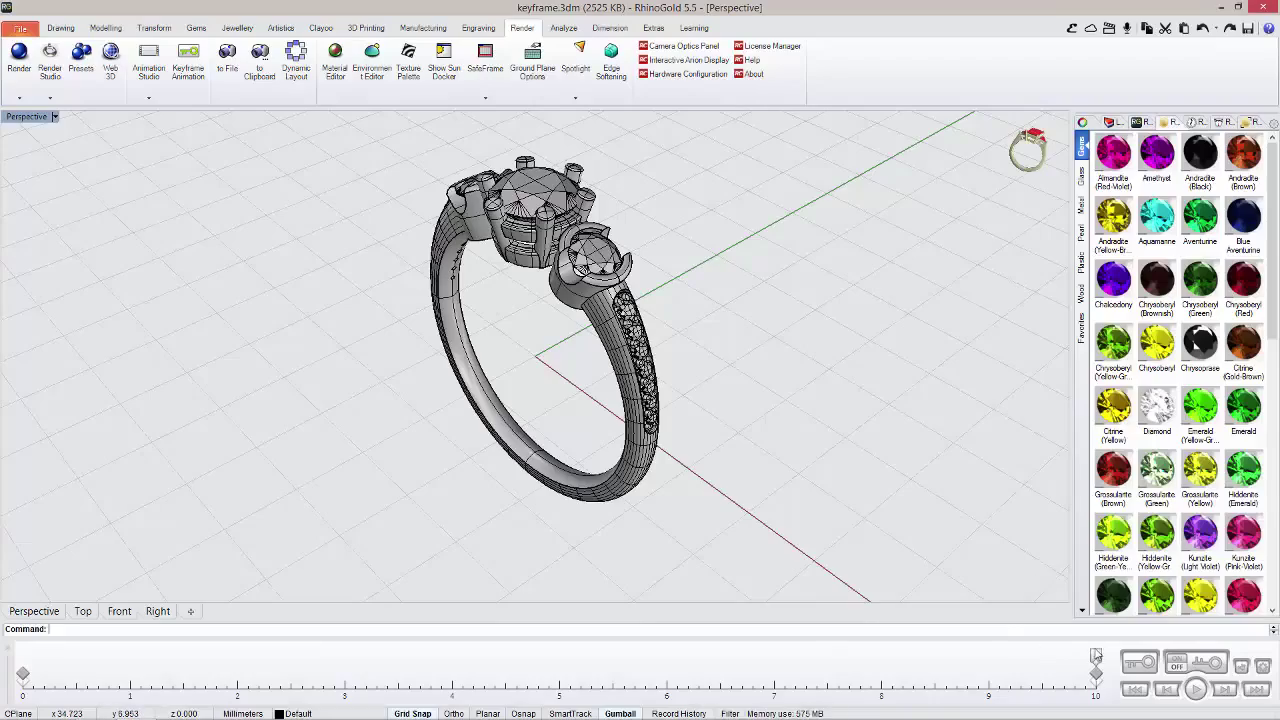
# Step: Move the timeline back to 0 seconds and switch automatic keyframing on and off again
pyautogui.moveTo(1096, 655); pyautogui.dragTo(24, 676)
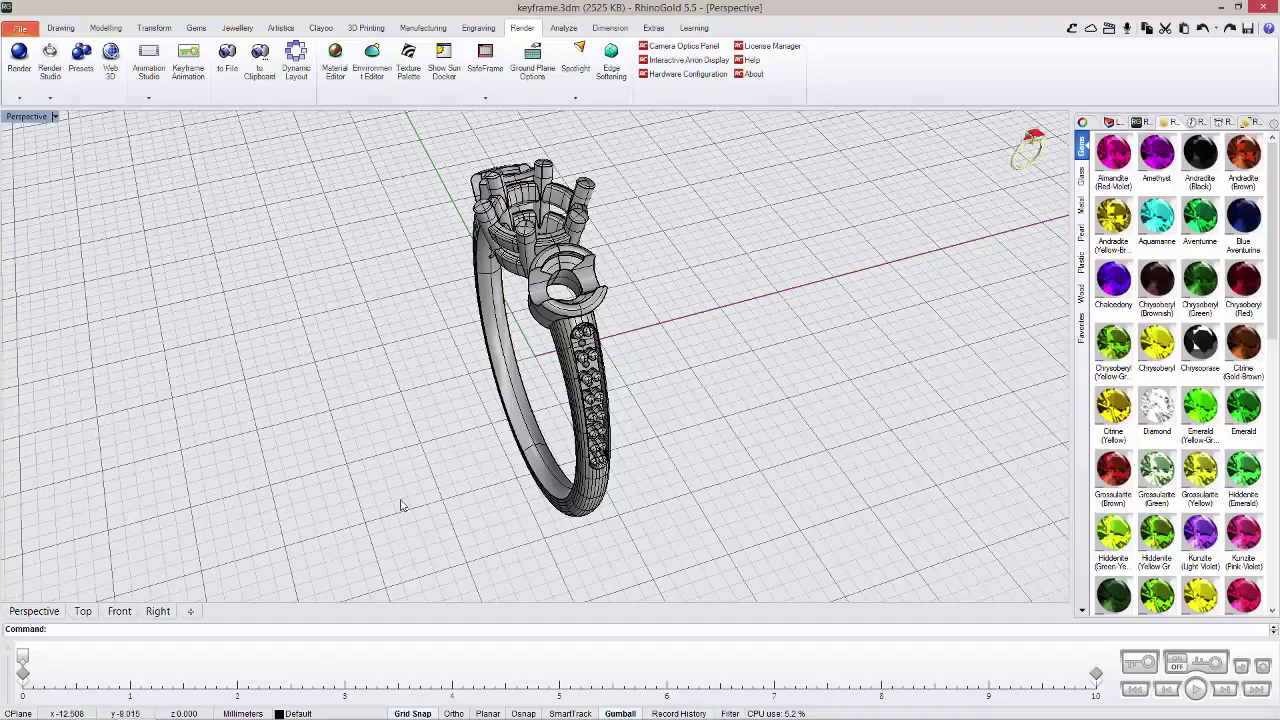
pyautogui.moveTo(24, 660)
pyautogui.mouseDown()
pyautogui.moveTo(1085, 688)
pyautogui.moveTo(22, 680)
pyautogui.mouseUp()
pyautogui.click(1140, 665)
pyautogui.click(1205, 664)
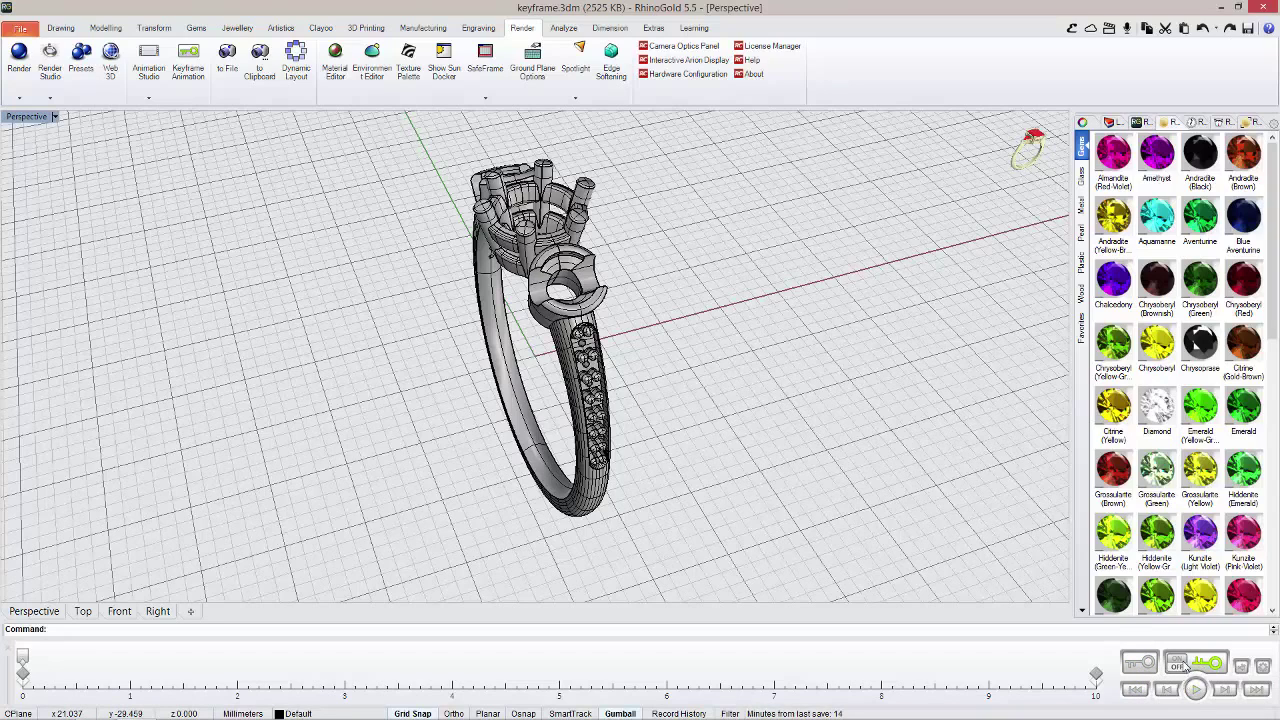
pyautogui.click(1143, 664)
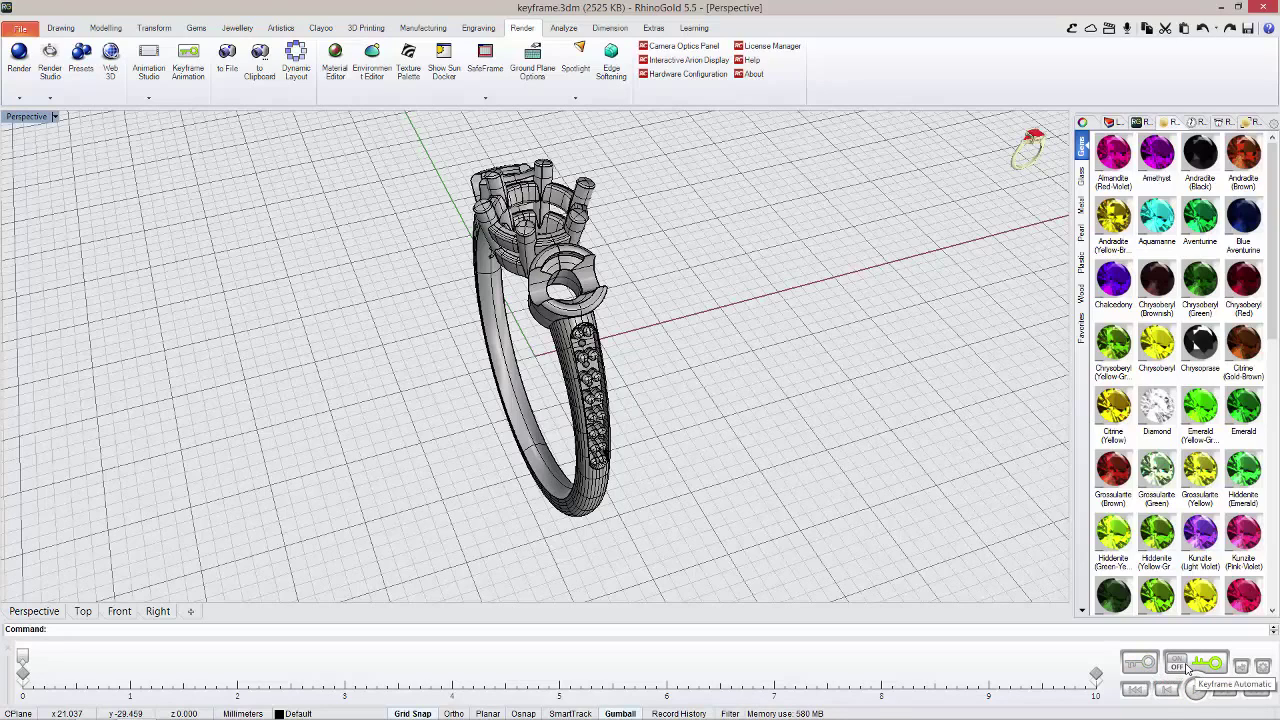
pyautogui.click(1193, 664)
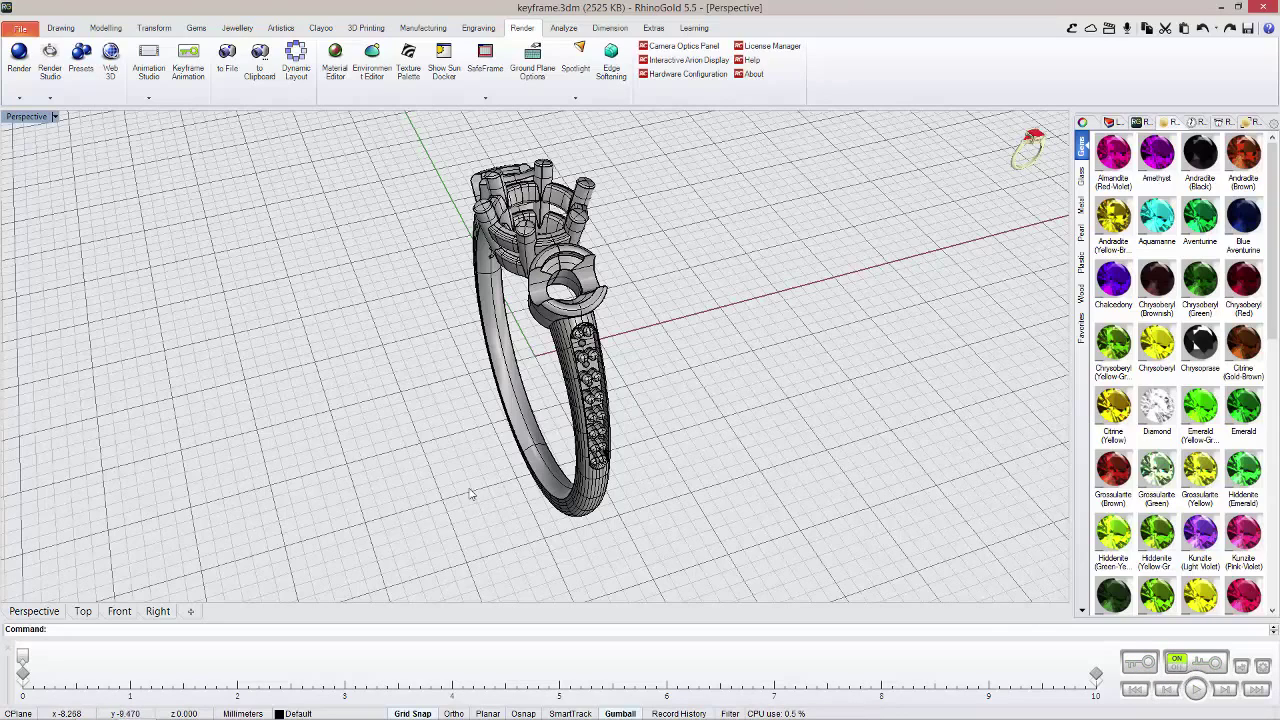
pyautogui.middleClick(42, 562)
pyautogui.click(1188, 668)
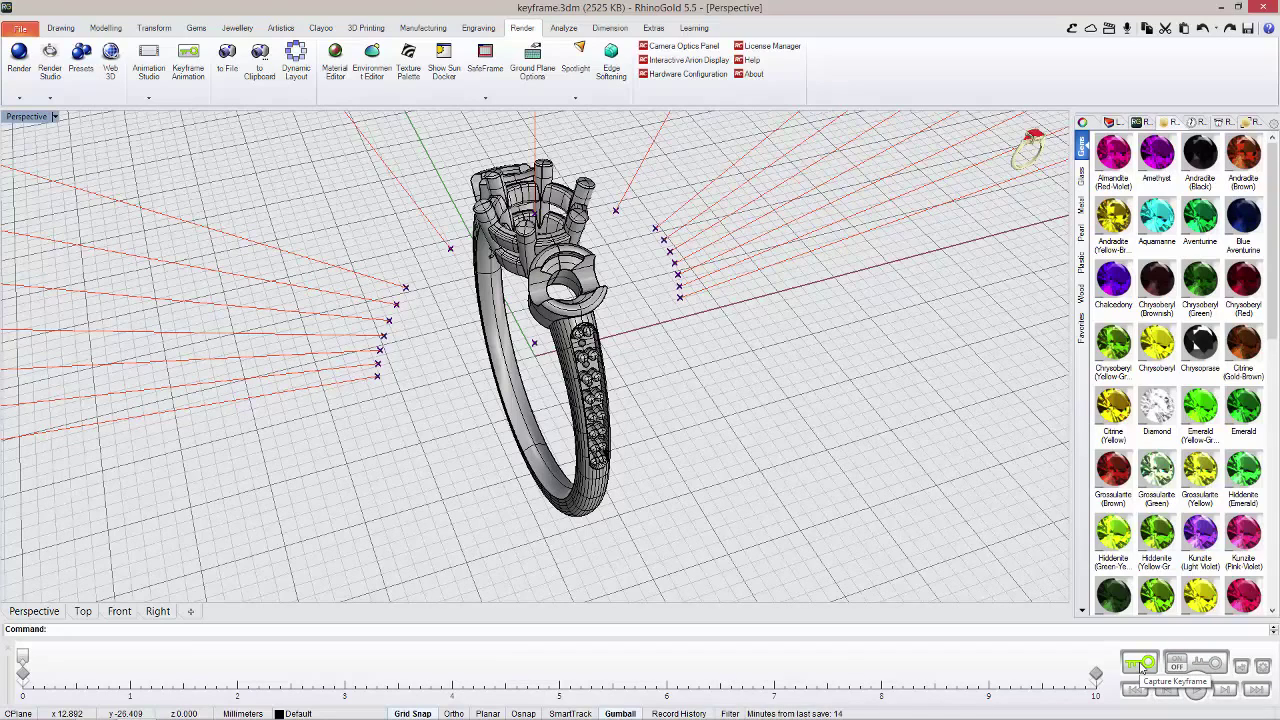
# Step: Capture a keyframe at 0 seconds and play the ring animation
pyautogui.click(1142, 664)
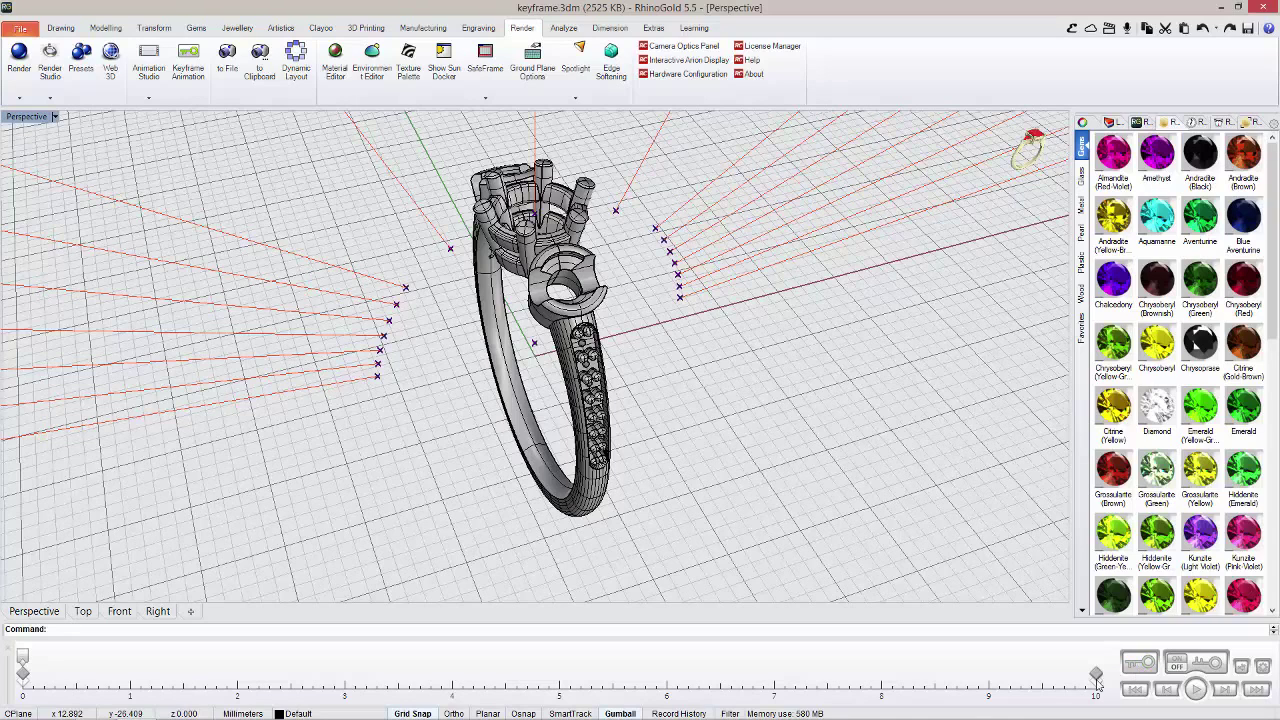
pyautogui.click(1096, 680)
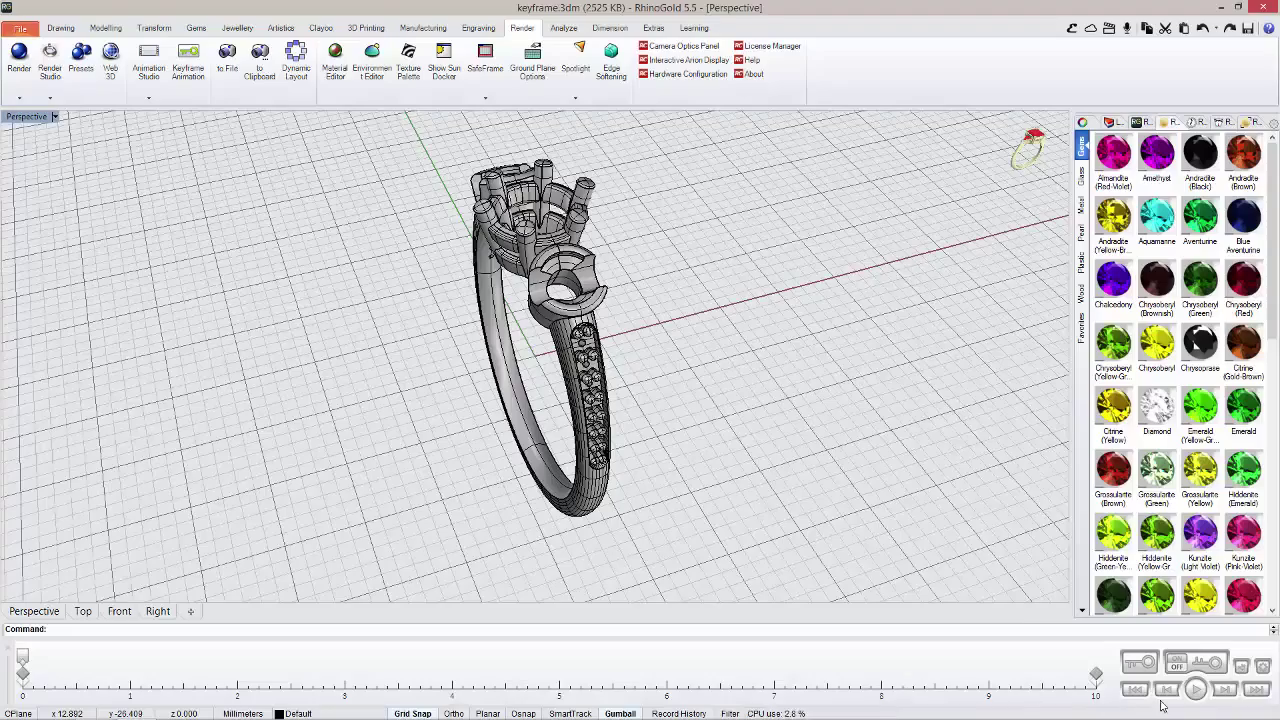
pyautogui.click(1196, 690)
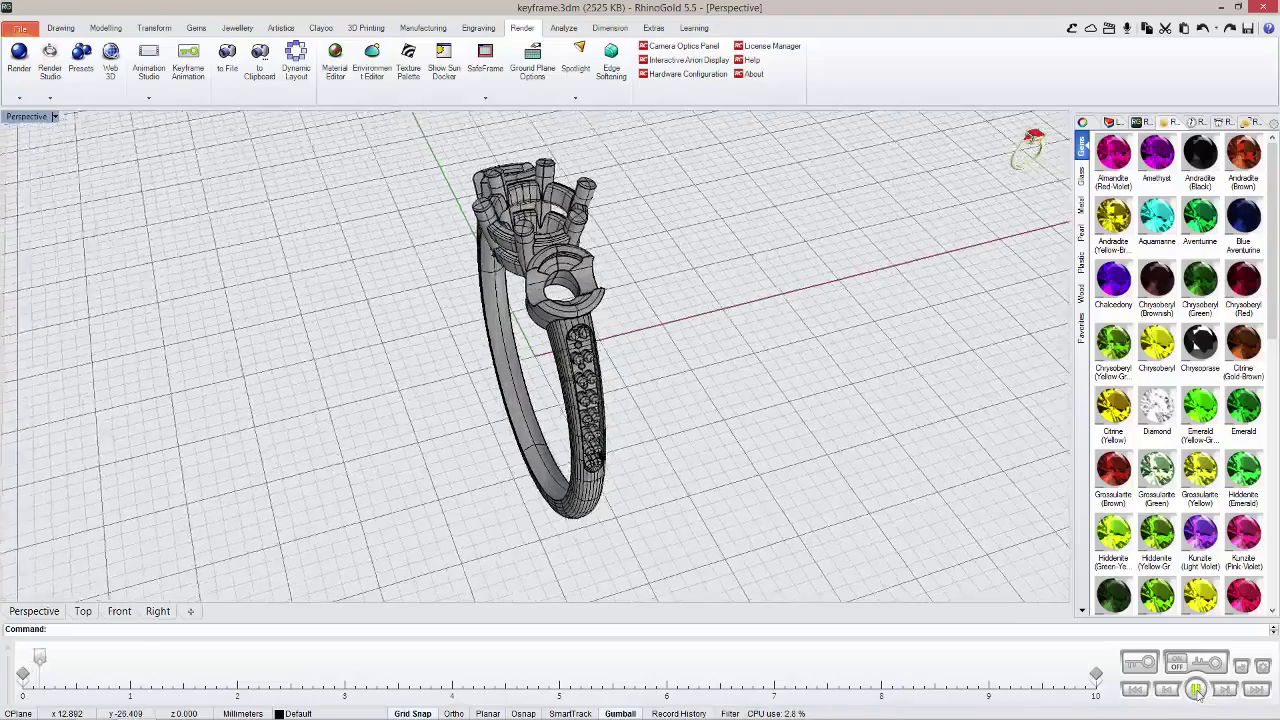